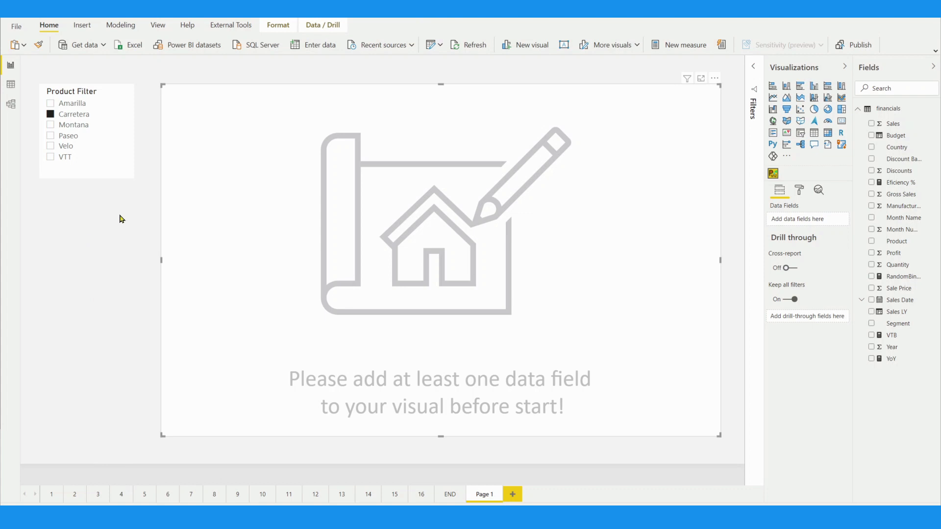
Add the Sales, Country, Budget and Eficiency % fields to the infographic visual's data fields
drag(876, 125, 803, 221)
drag(908, 150, 817, 226)
drag(903, 138, 804, 237)
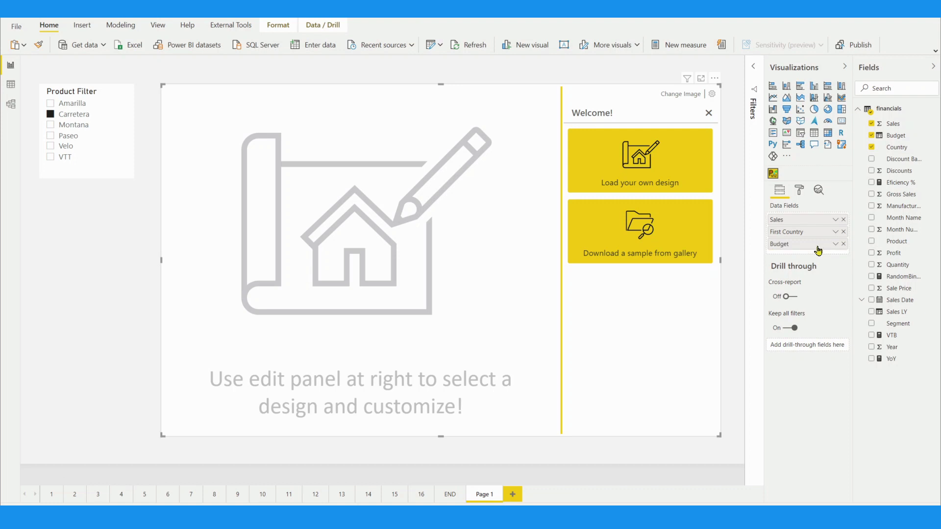
drag(818, 251, 818, 251)
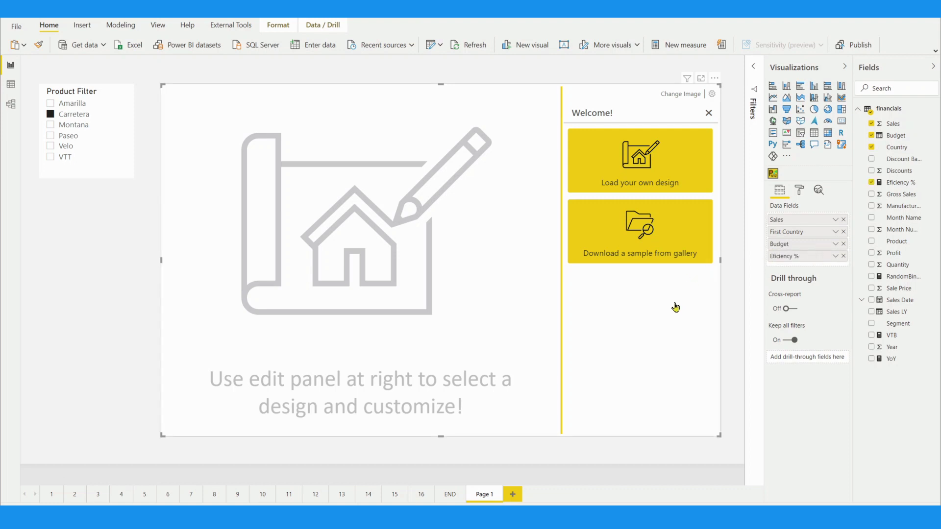
Browse the sample gallery and preview the Multi KPI Card with Animation design, then return to the list
click(649, 242)
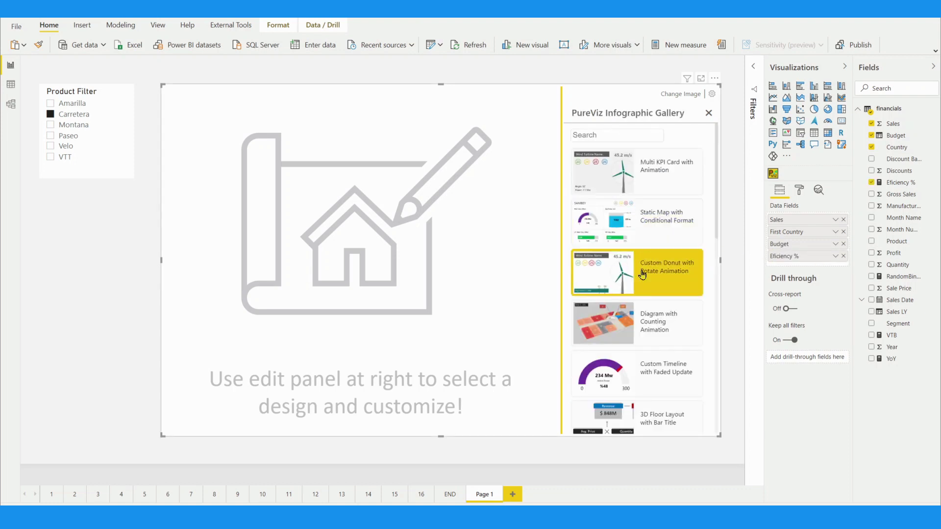
scroll(639, 318, down, 3)
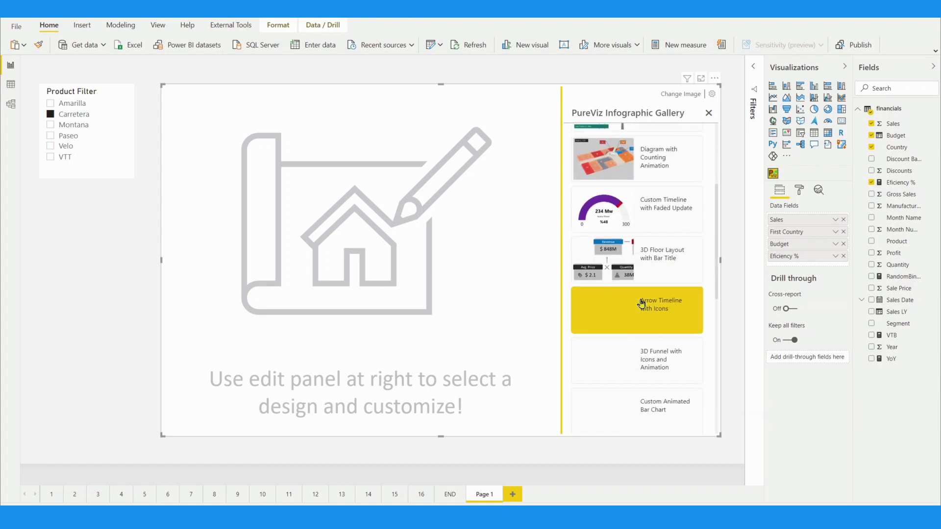
scroll(640, 317, up, 3)
click(652, 183)
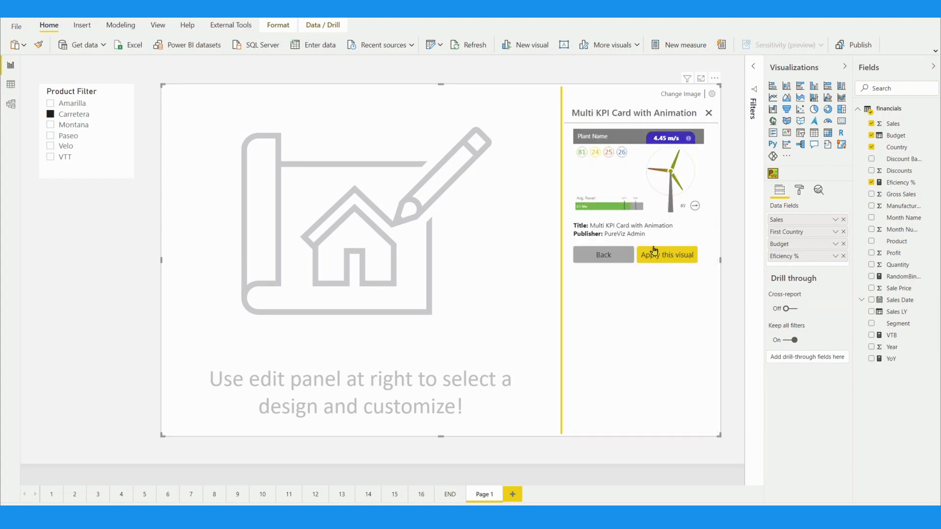
click(605, 256)
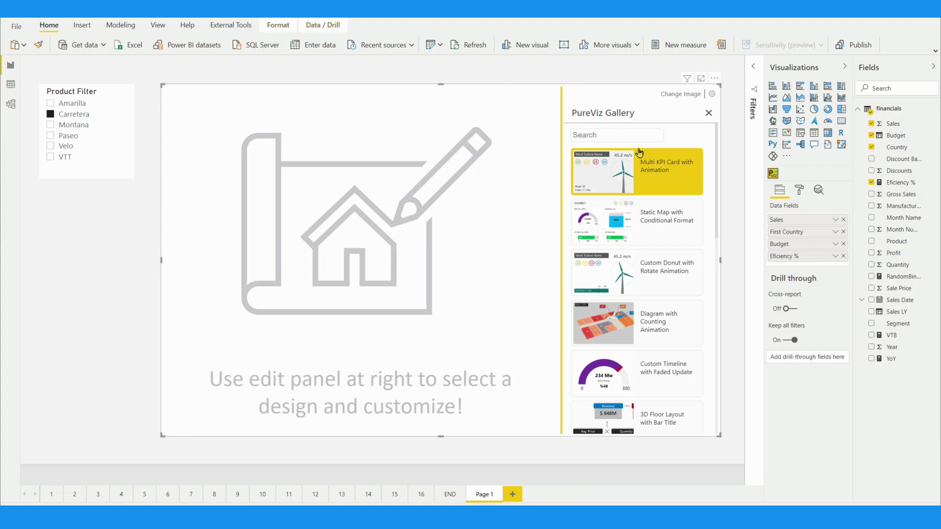
Leave the sample gallery and choose to load your own design from an SVG file
click(676, 95)
click(650, 169)
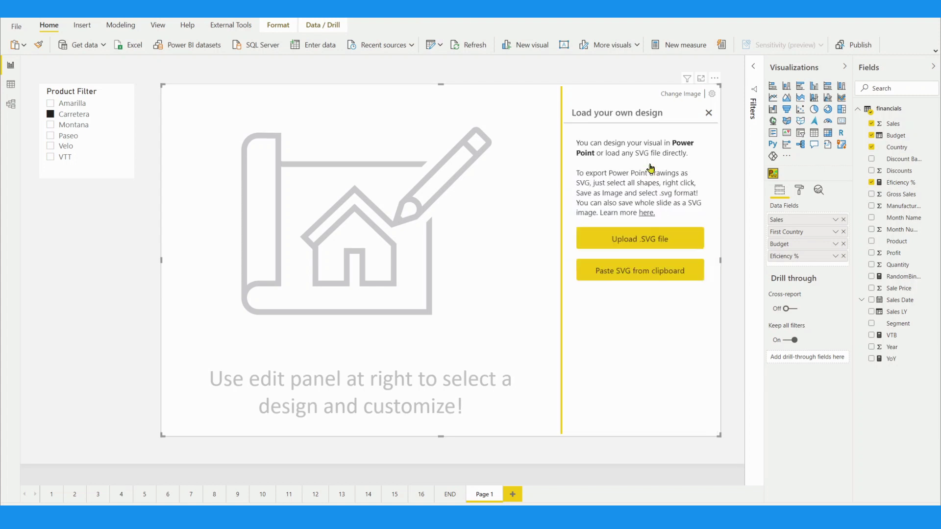
click(672, 240)
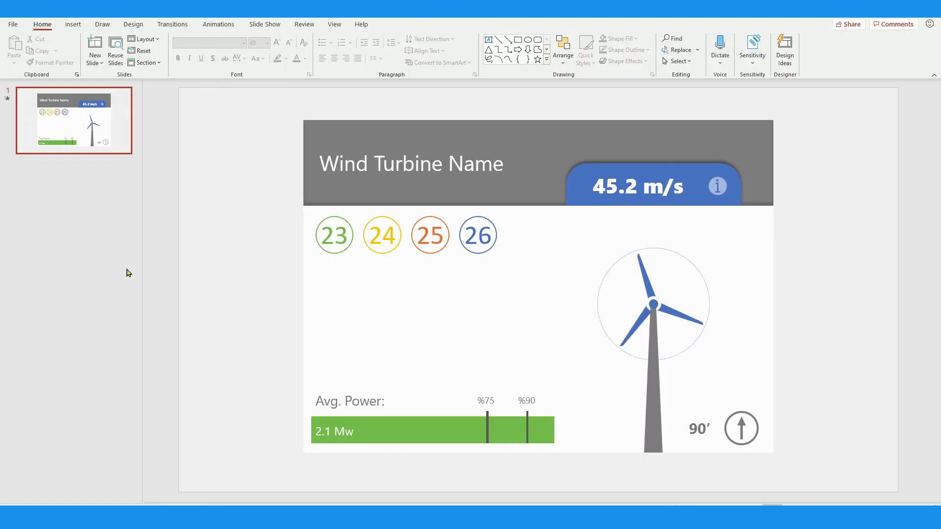
Switch to PowerPoint and enlarge the wind turbine's blades with their surrounding circle around the hub
drag(243, 99, 827, 486)
click(827, 394)
click(654, 304)
drag(709, 248, 737, 220)
click(804, 275)
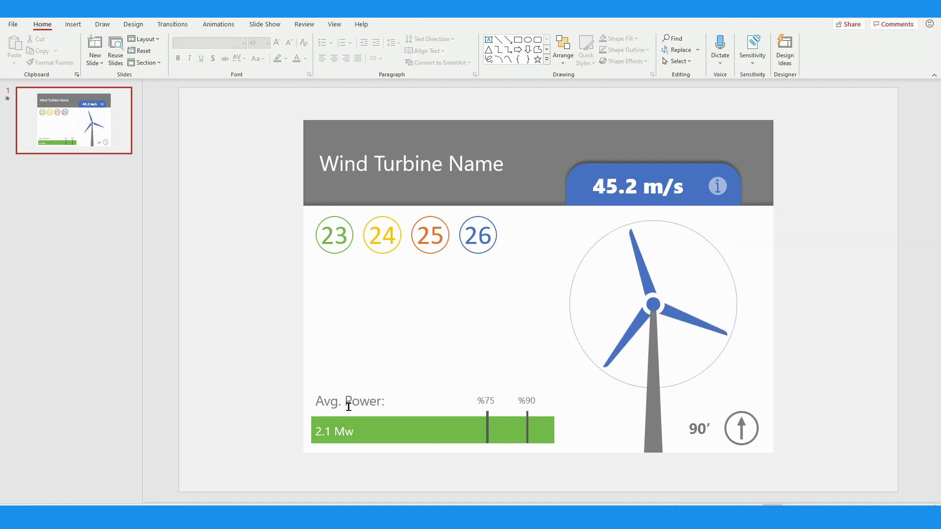
click(354, 226)
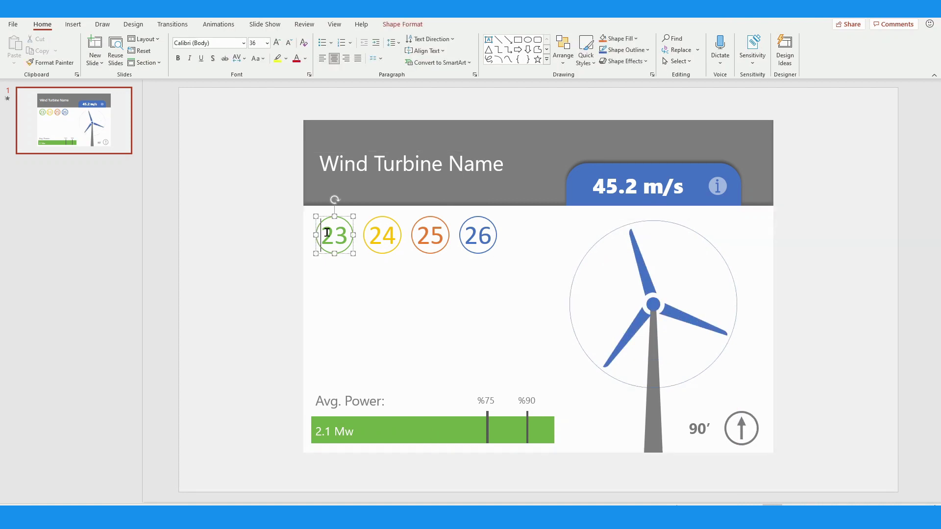
shift+click(384, 231)
shift+click(436, 233)
shift+click(484, 235)
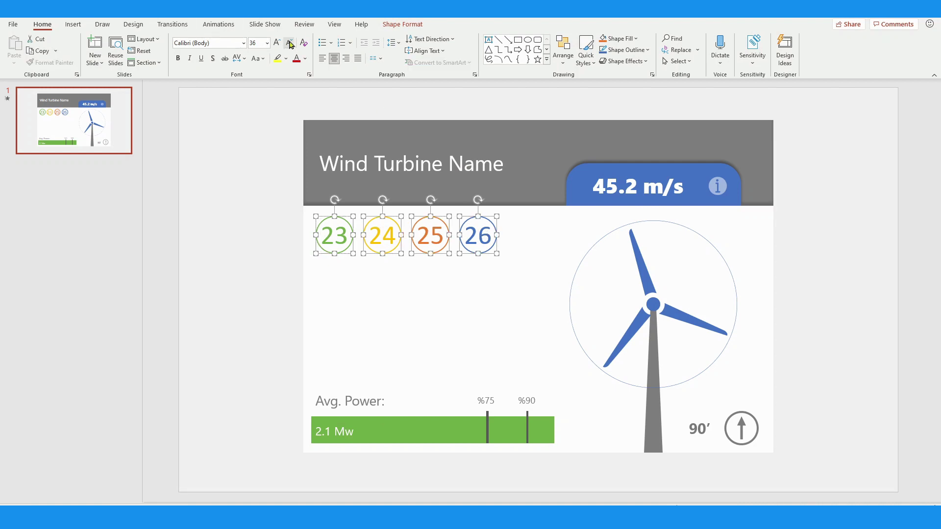
click(283, 161)
Reduce the gray header's height from its upper edge and fill the wind speed badge with orange
click(466, 141)
drag(531, 120, 542, 149)
click(632, 167)
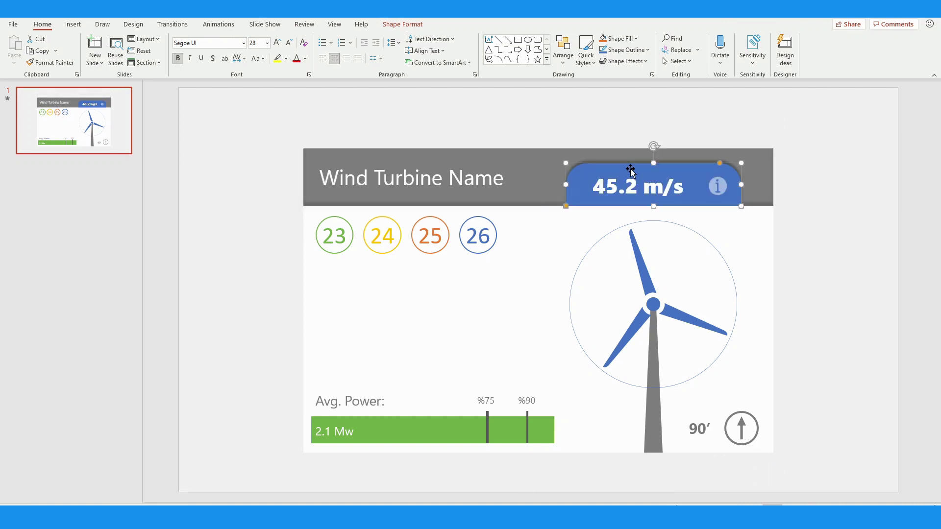
click(422, 23)
click(349, 39)
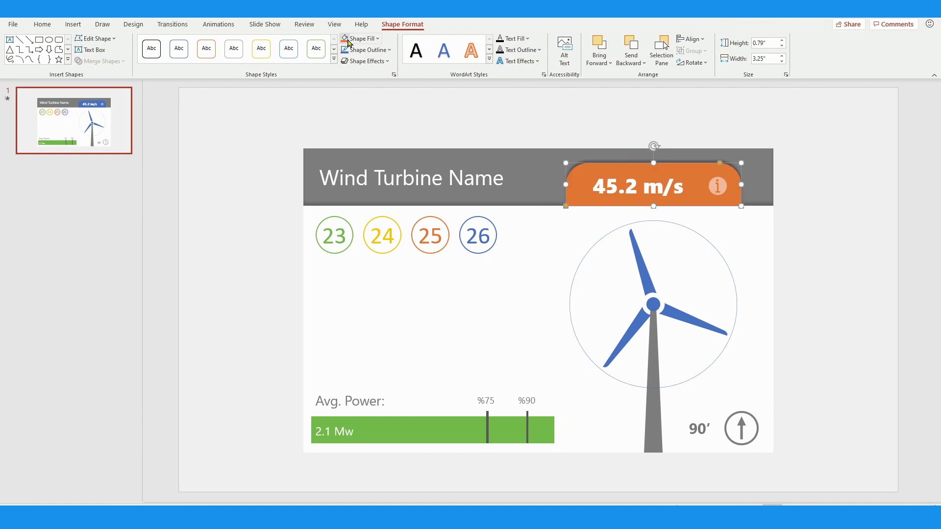
click(813, 201)
Save all shapes on the slide together as one SVG picture on the Desktop
drag(807, 129, 257, 484)
right_click(539, 223)
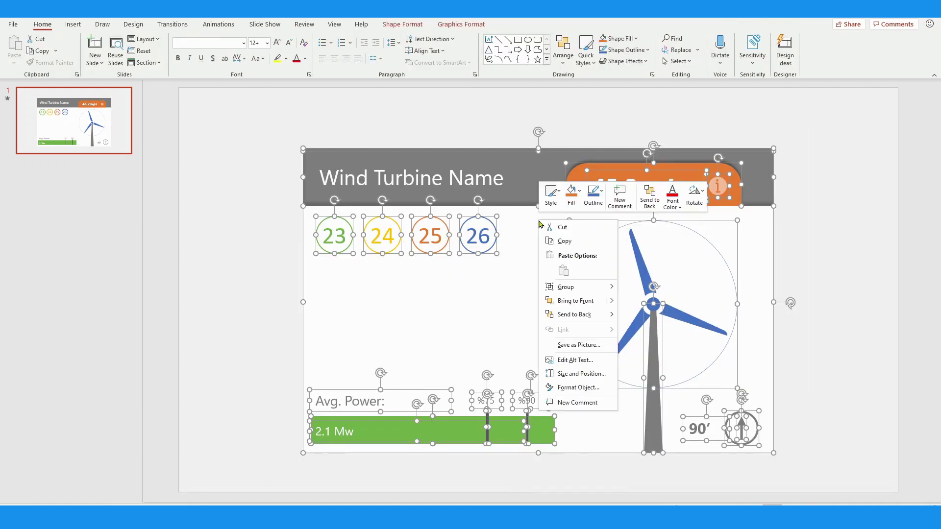
click(580, 346)
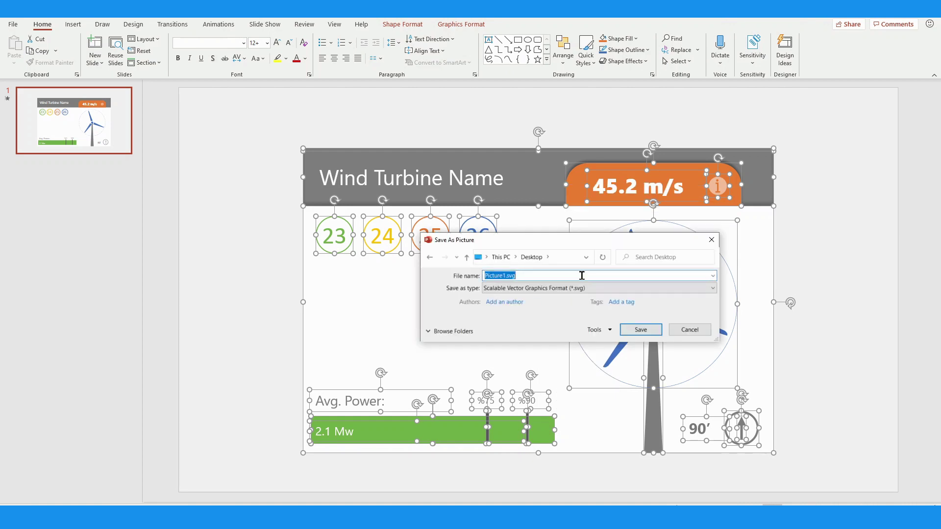
click(641, 330)
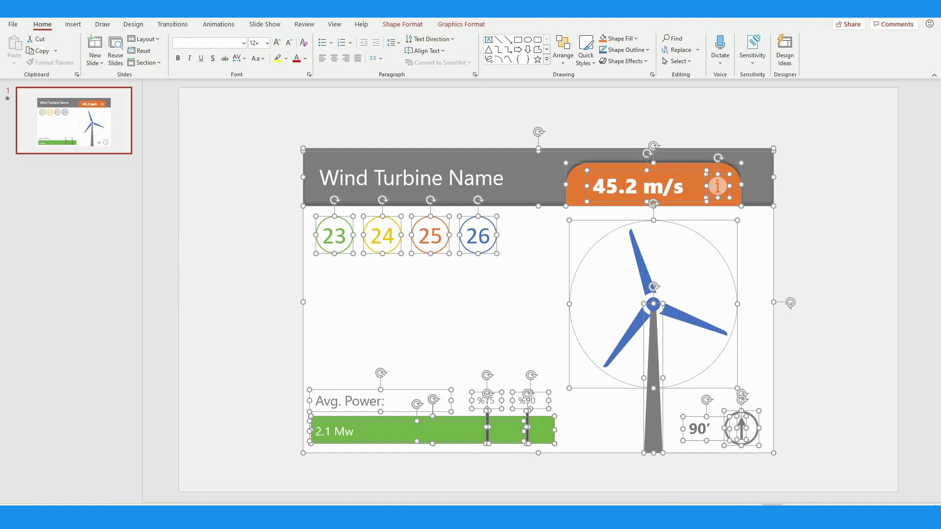
Switch back to Power BI and load myvisual.svg from the Desktop as the visual's design
key(alt+Tab)
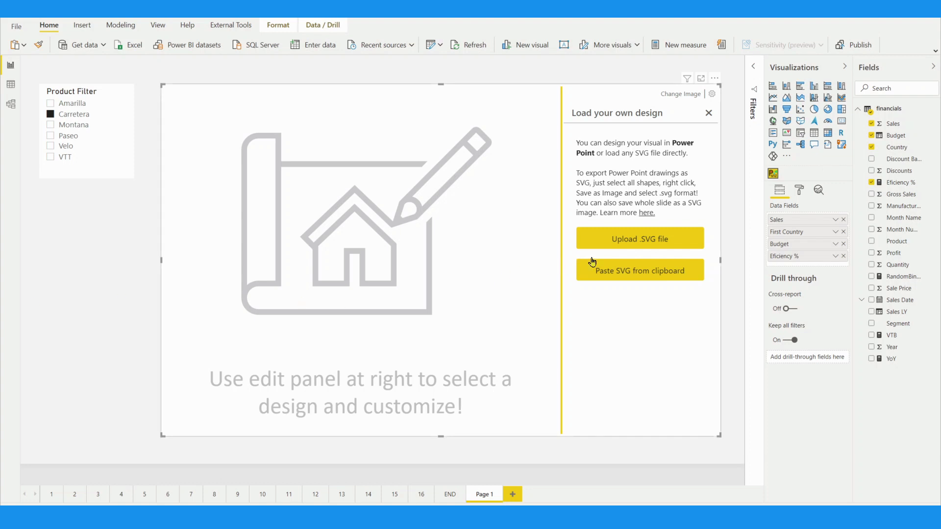
click(635, 240)
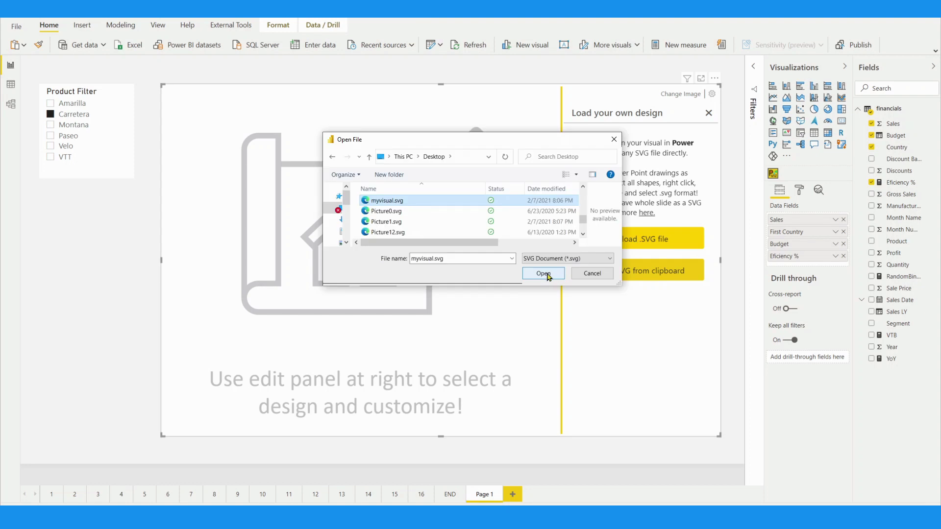
click(544, 274)
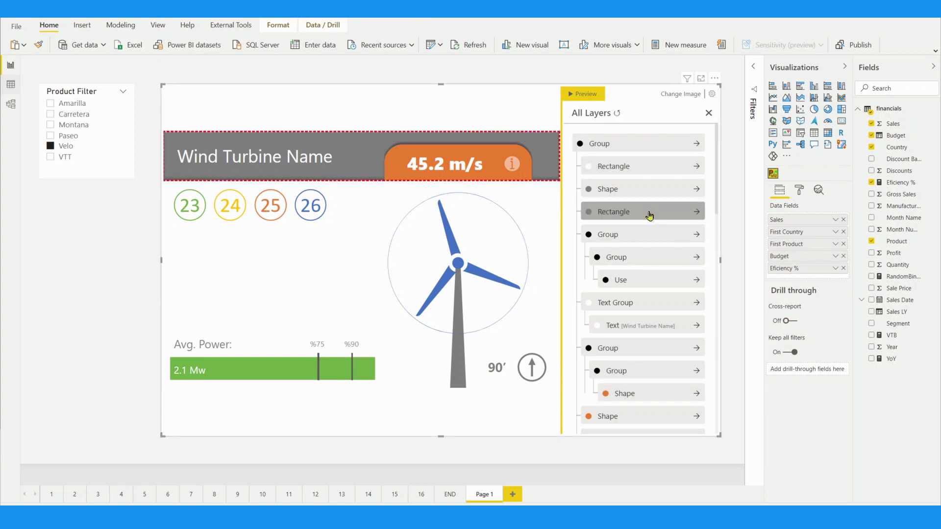
Replace the Wind Turbine Name text with a dynamic formula reading "Product: [First Product]"
scroll(643, 212, down, 5)
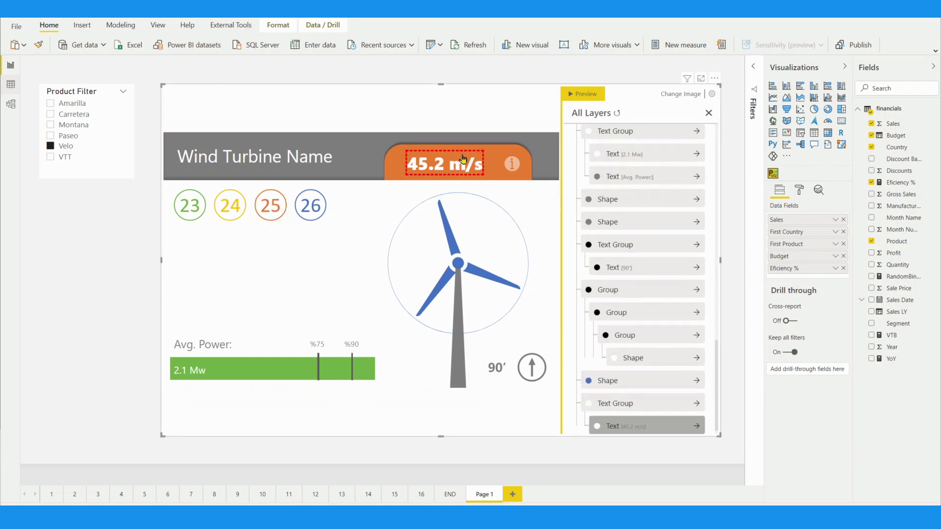
click(275, 167)
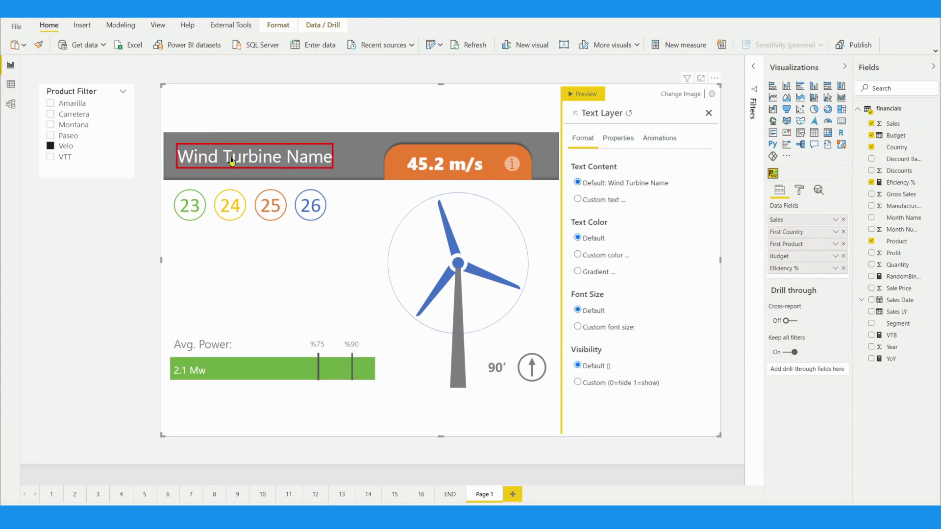
click(588, 202)
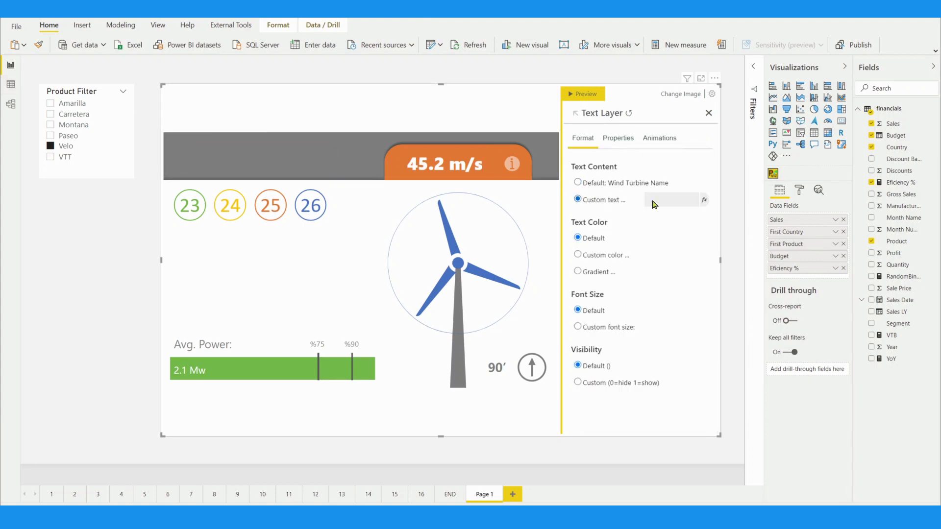
click(708, 202)
click(692, 221)
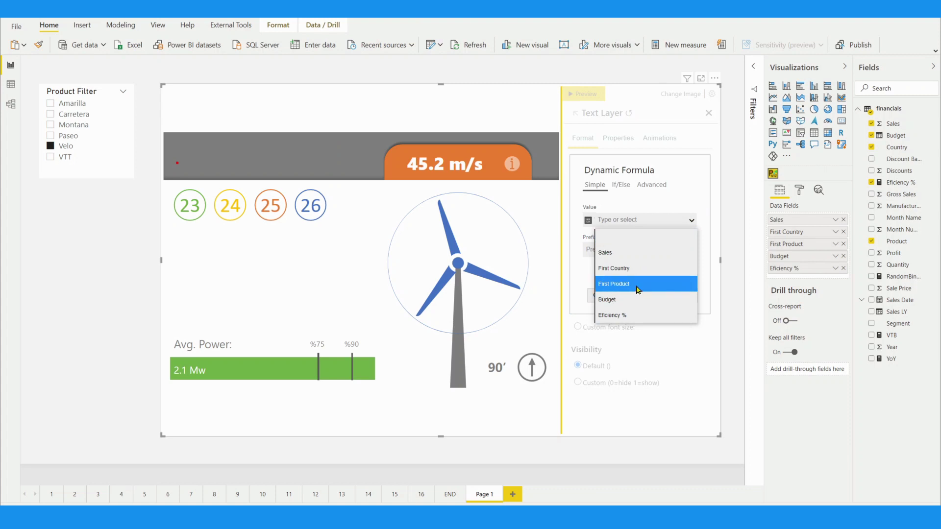
click(618, 287)
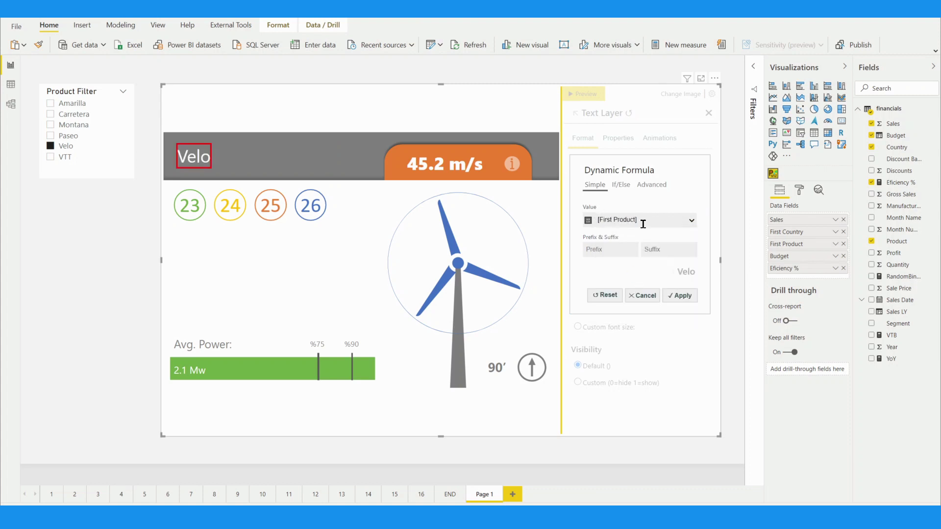
text(Product:)
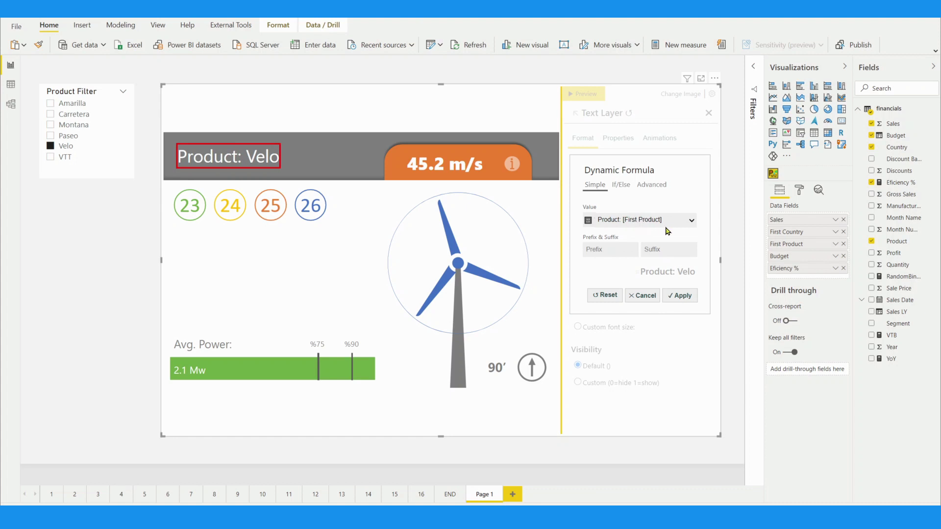
click(681, 296)
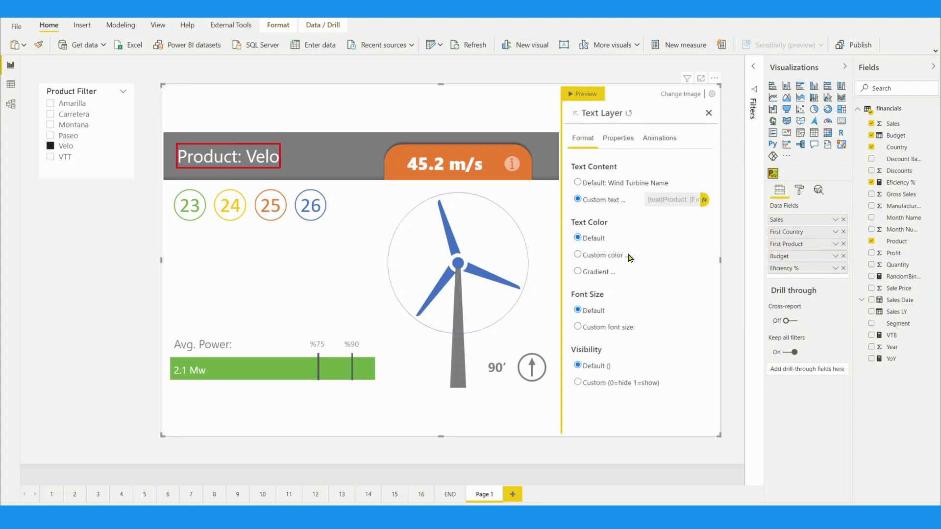
Test the dynamic title by filtering the product to Paseo, Montana and finally Carretera
click(67, 136)
click(66, 125)
click(67, 115)
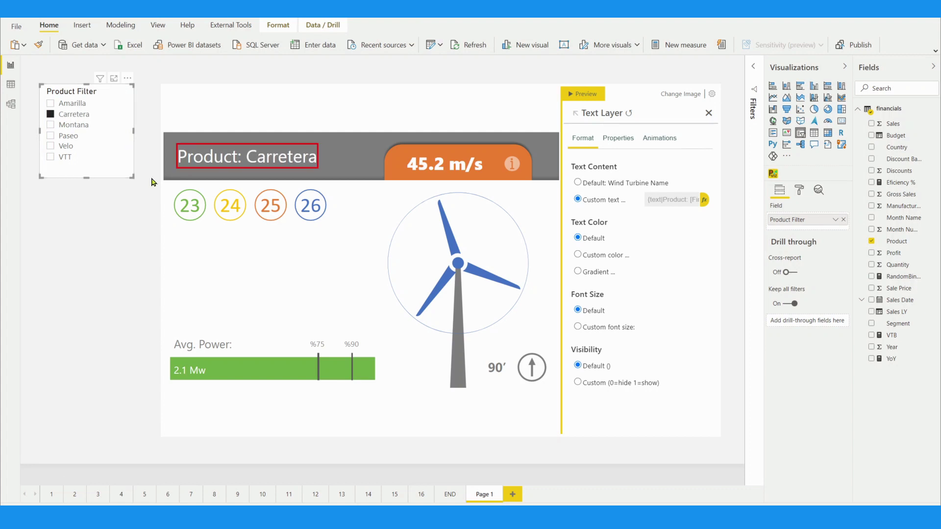
Replace the number in the blue circle with a dynamic formula showing [Eficiency %] with 0 decimals
click(316, 211)
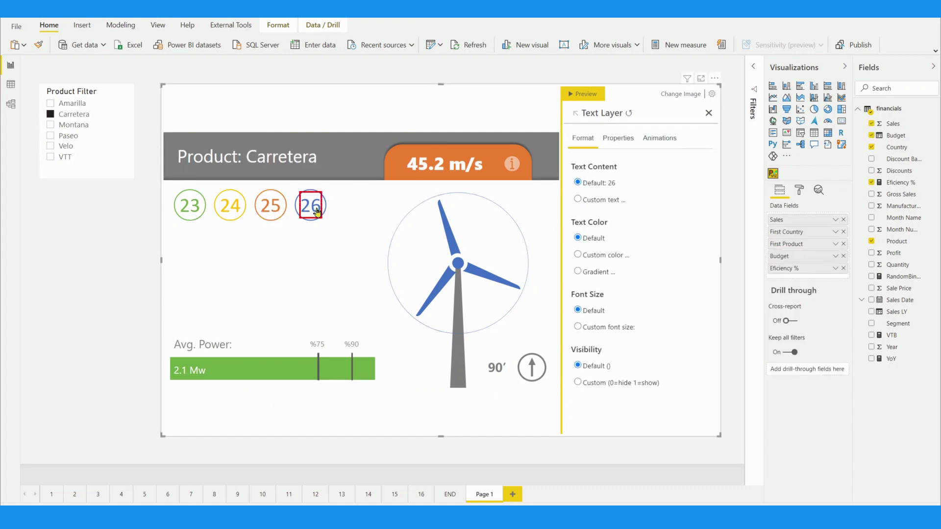
click(606, 201)
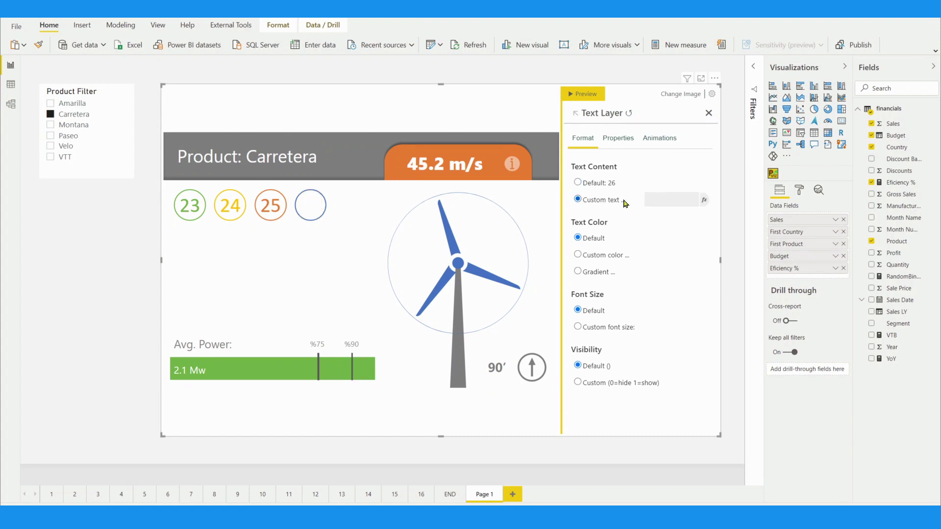
click(704, 201)
click(693, 221)
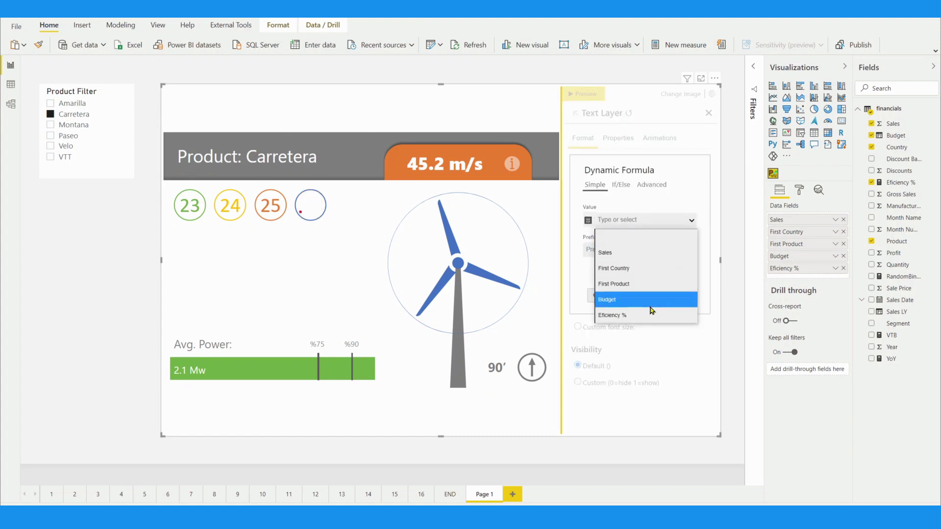
click(640, 315)
click(680, 222)
click(680, 223)
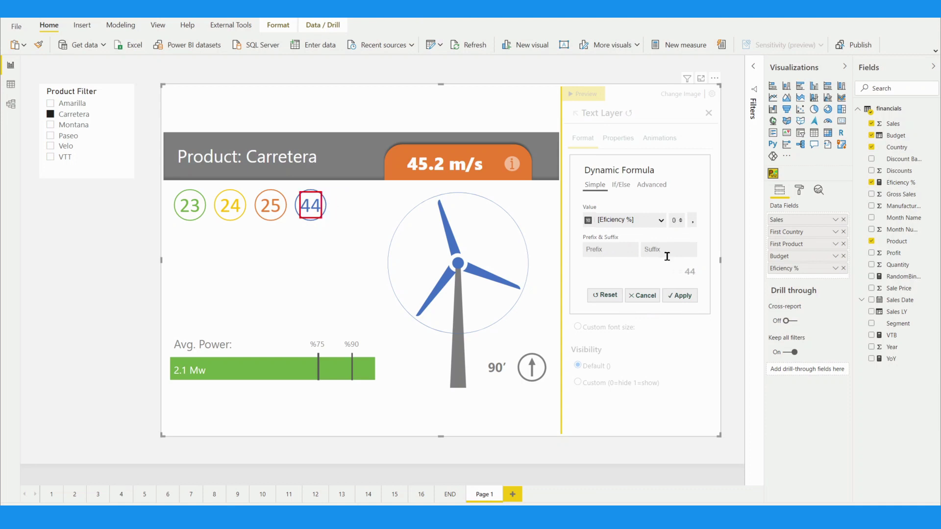
click(677, 295)
Give the blue circle's number a custom purple text color
click(600, 255)
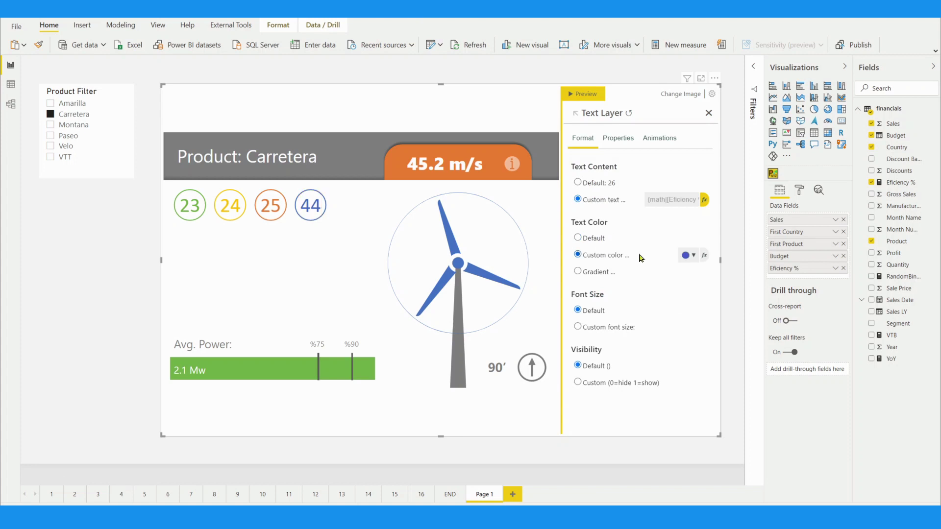
click(603, 274)
click(602, 255)
click(694, 255)
click(677, 298)
click(660, 369)
click(679, 403)
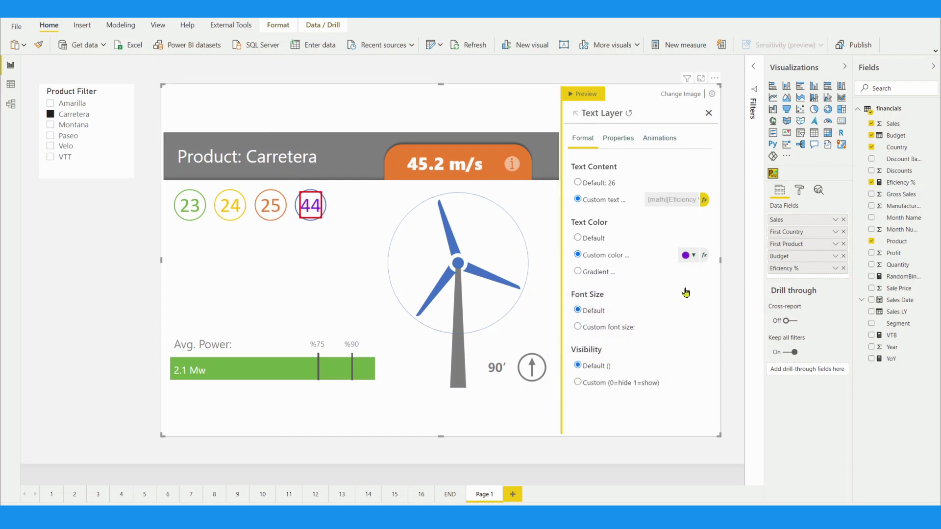
Try an If/Else text color formula for the blue circle's number, testing whether [Sales] is greater than [Budget]*1.2
click(704, 255)
click(621, 184)
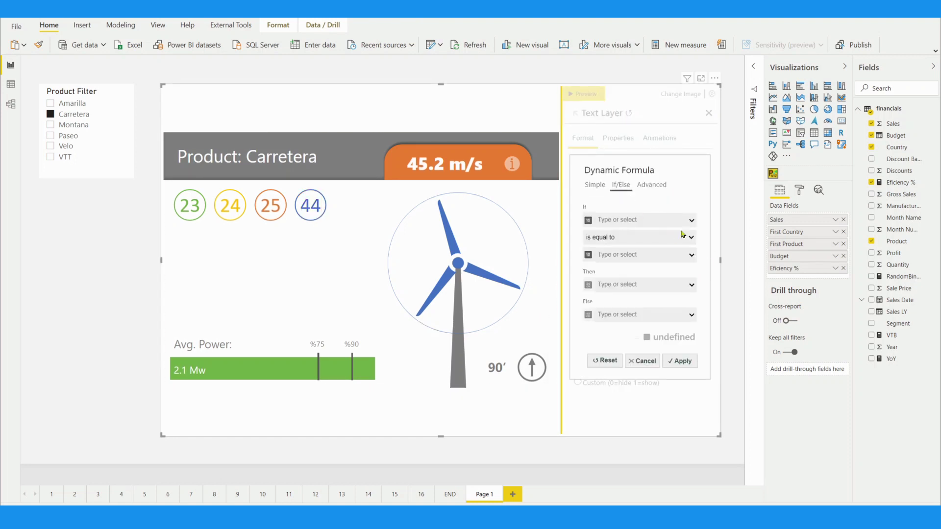
click(691, 221)
click(634, 251)
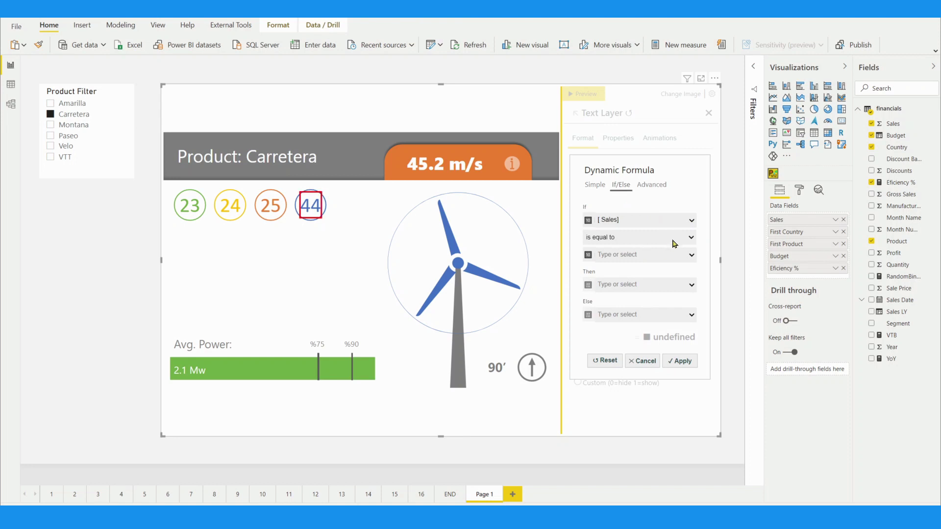
click(637, 237)
click(630, 285)
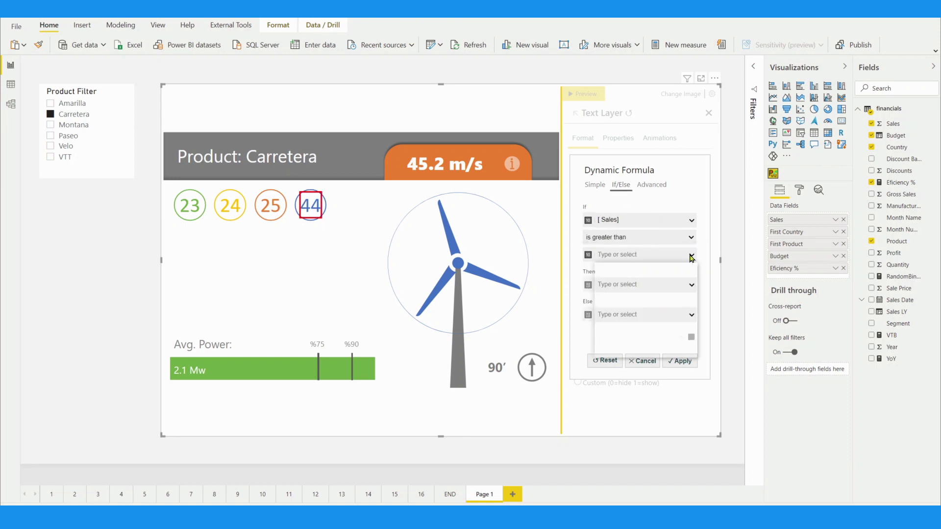
click(691, 255)
click(645, 333)
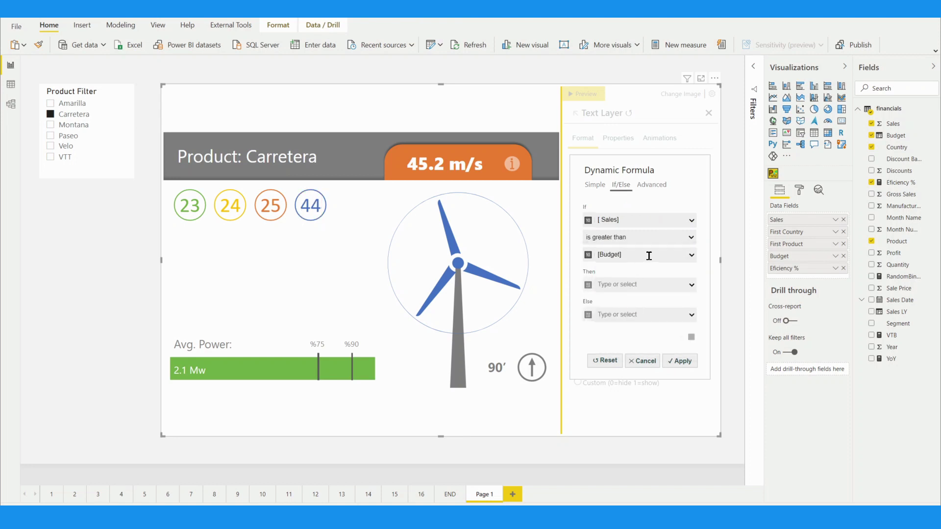
text(*1.2)
click(691, 286)
click(691, 289)
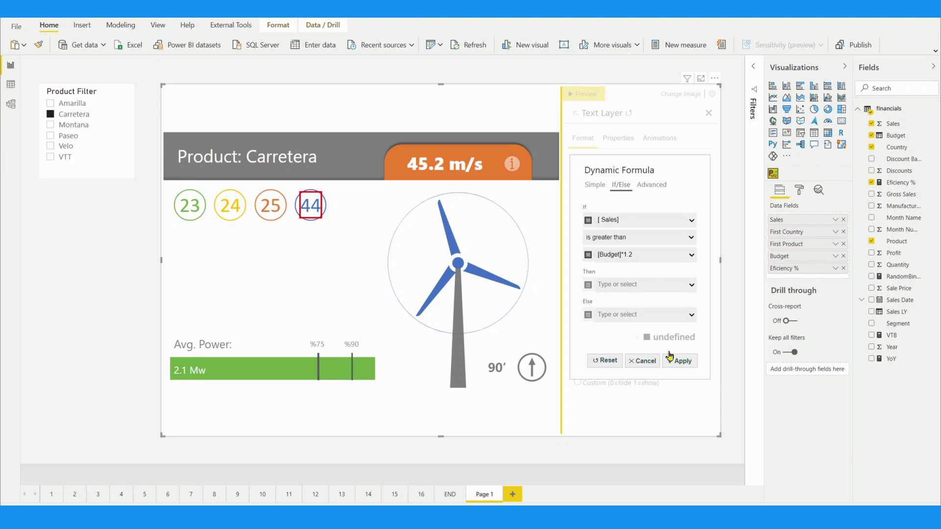
click(644, 361)
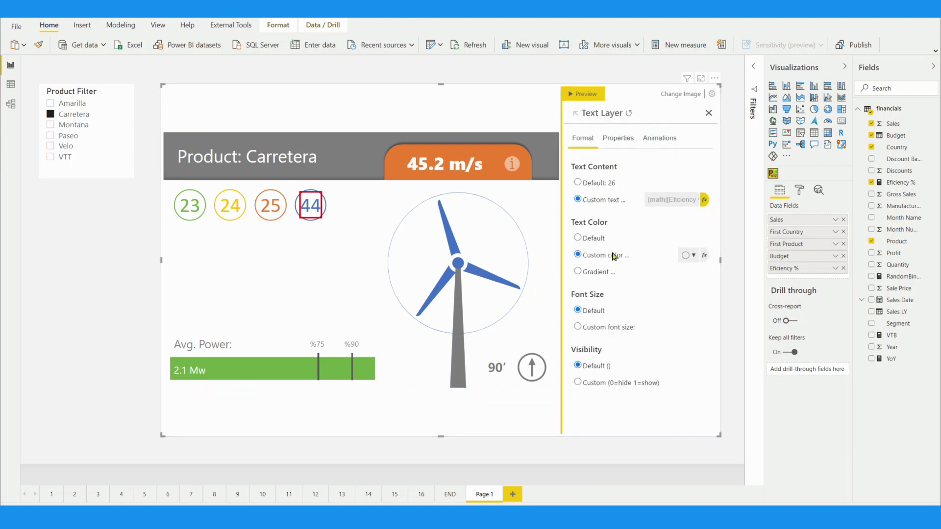
Fill the wind turbine blades with a gradient and change its 33% color stop to purple
click(460, 267)
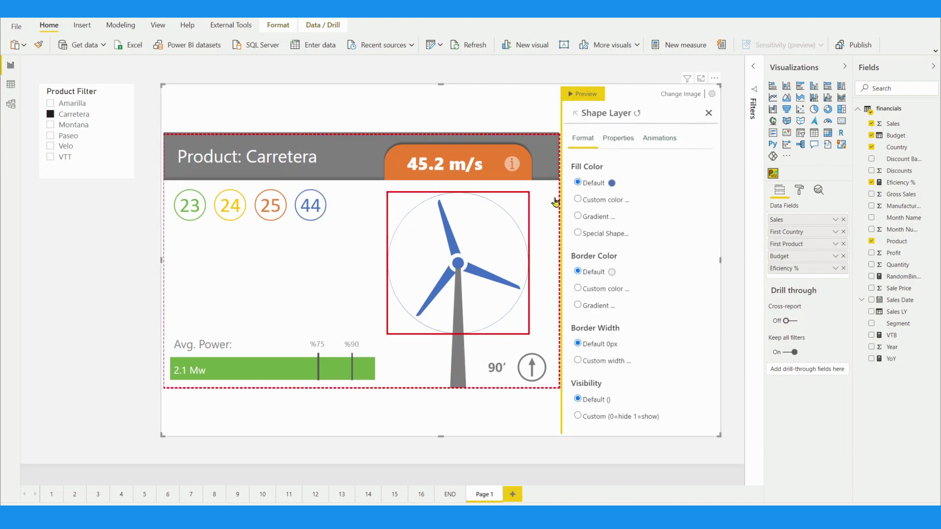
click(598, 217)
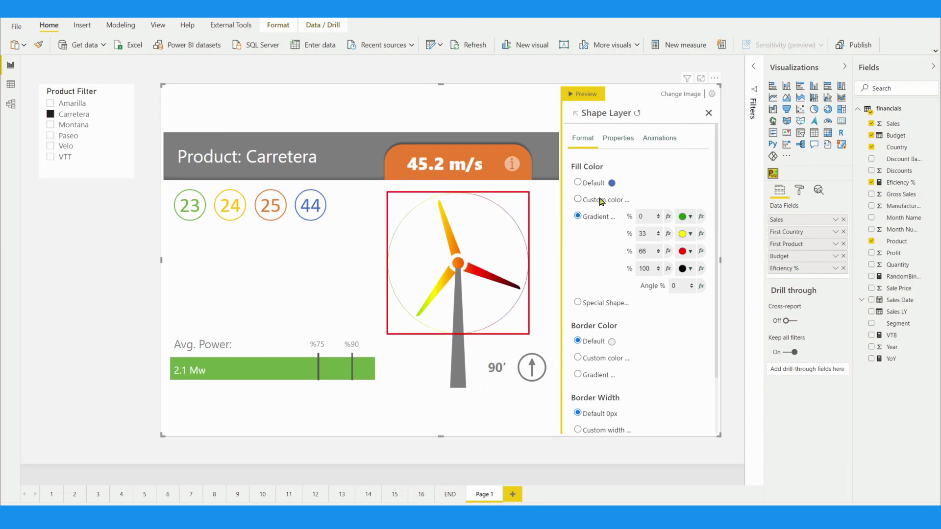
click(686, 234)
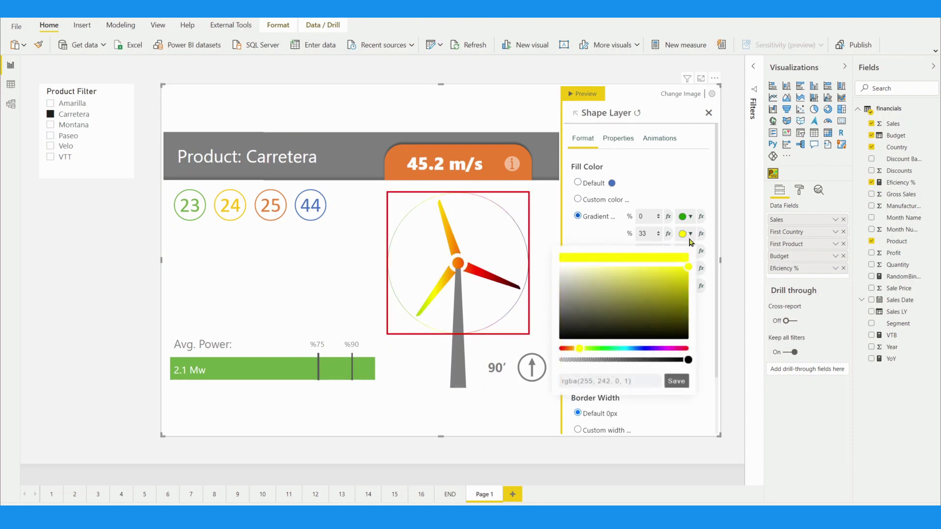
click(657, 349)
drag(667, 314, 671, 286)
click(682, 383)
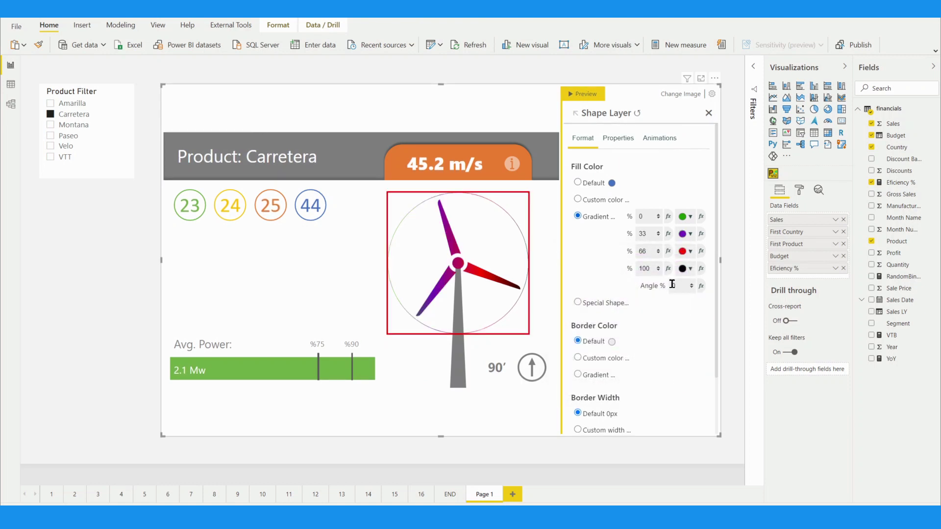
Animate the turbine blades with a custom transform rotating from 0 to 360, duration 2 s, repeat 0 and direction Normal
click(651, 137)
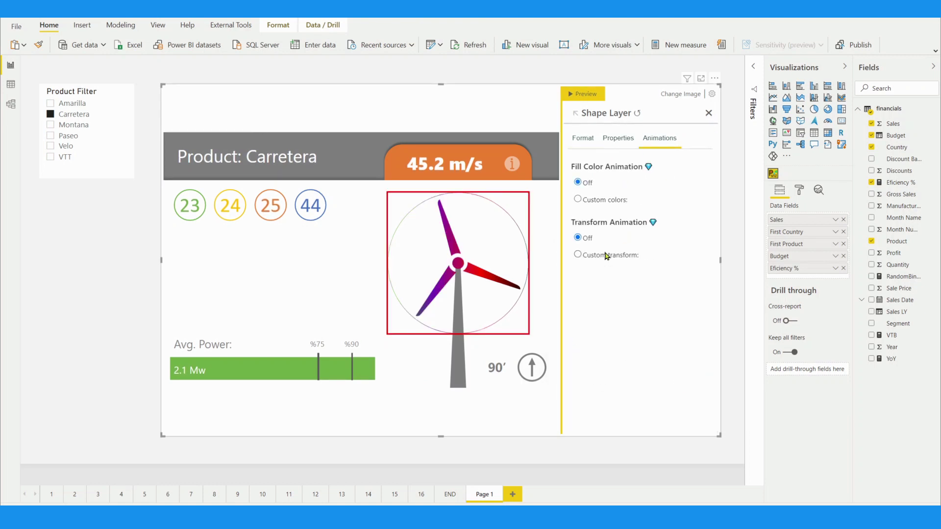
click(597, 257)
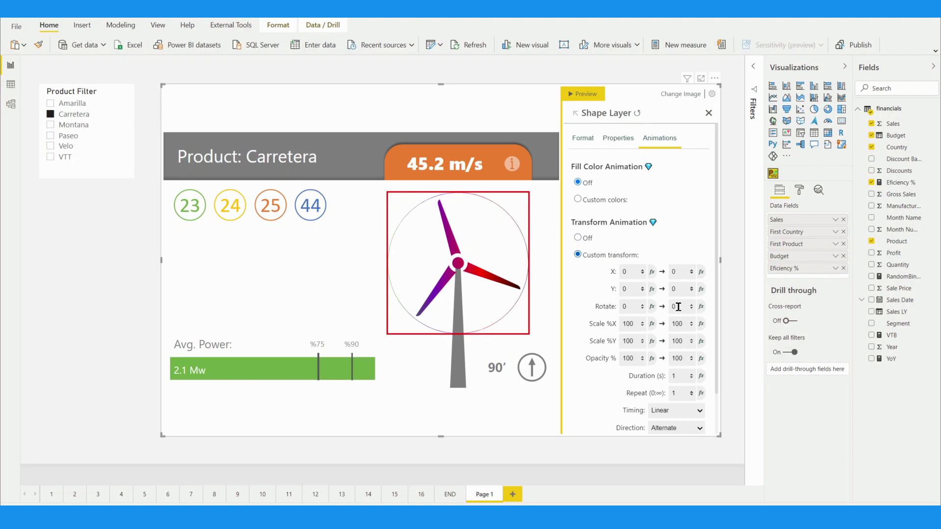
text(360)
text(2)
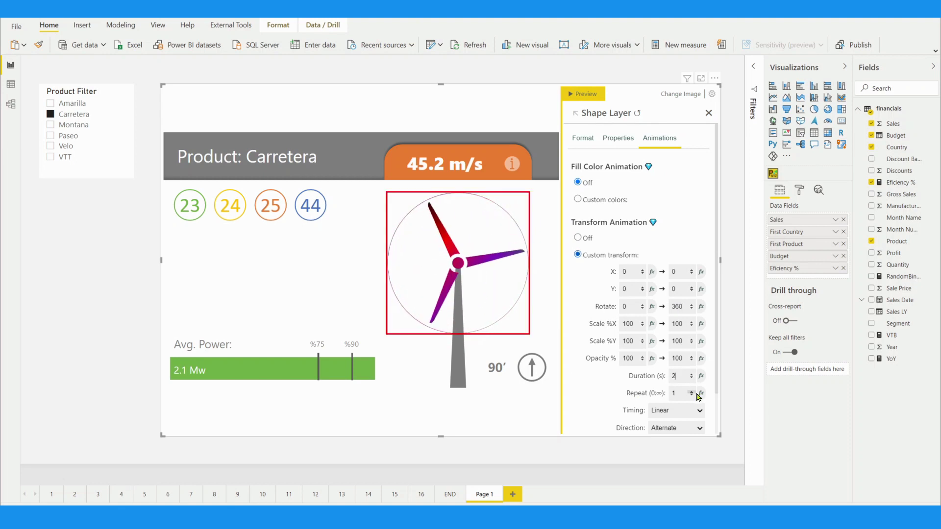
click(691, 396)
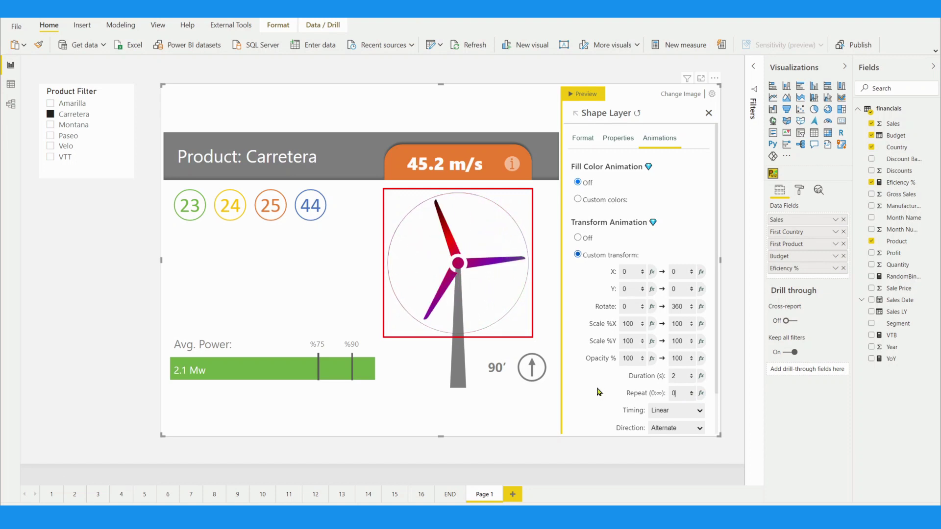
scroll(597, 392, down, 1)
click(674, 381)
click(668, 415)
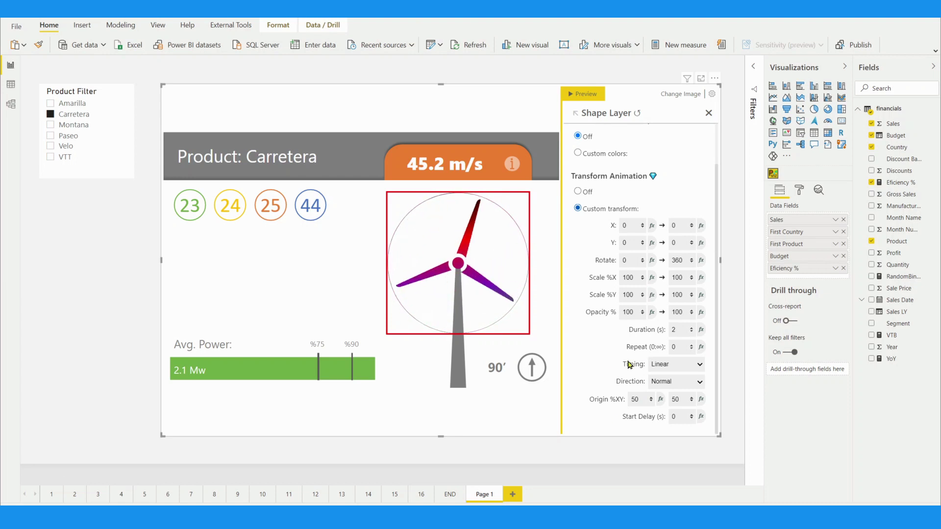
Apply a custom shape transform to the arrow inside the gray circle with a rotate angle of 45
click(532, 370)
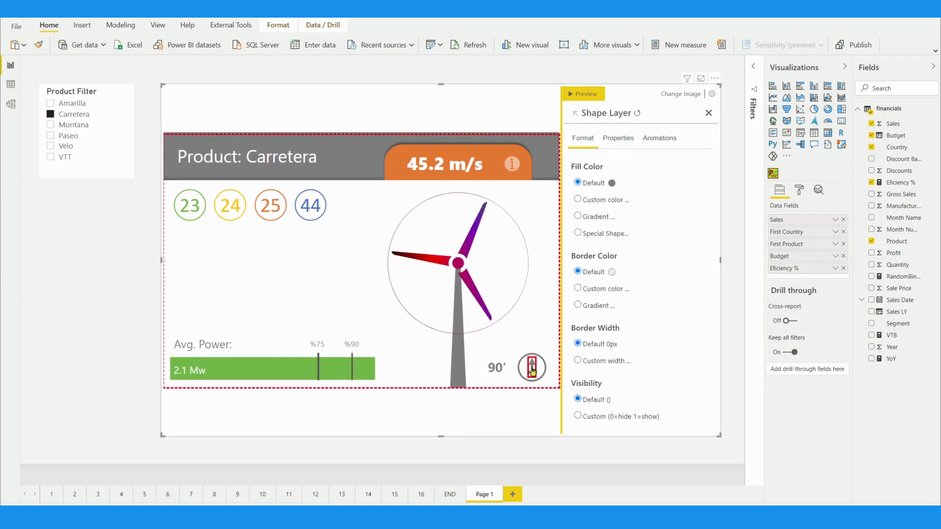
click(648, 141)
click(614, 144)
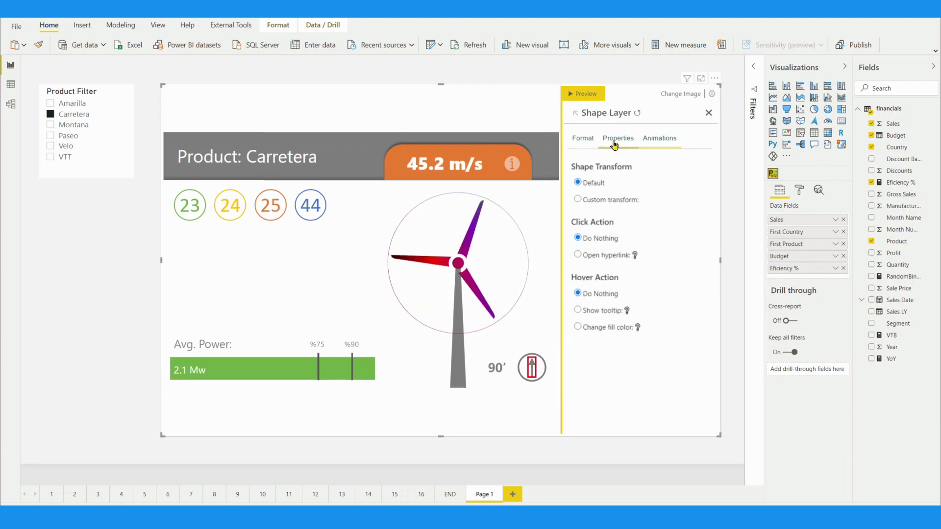
click(611, 200)
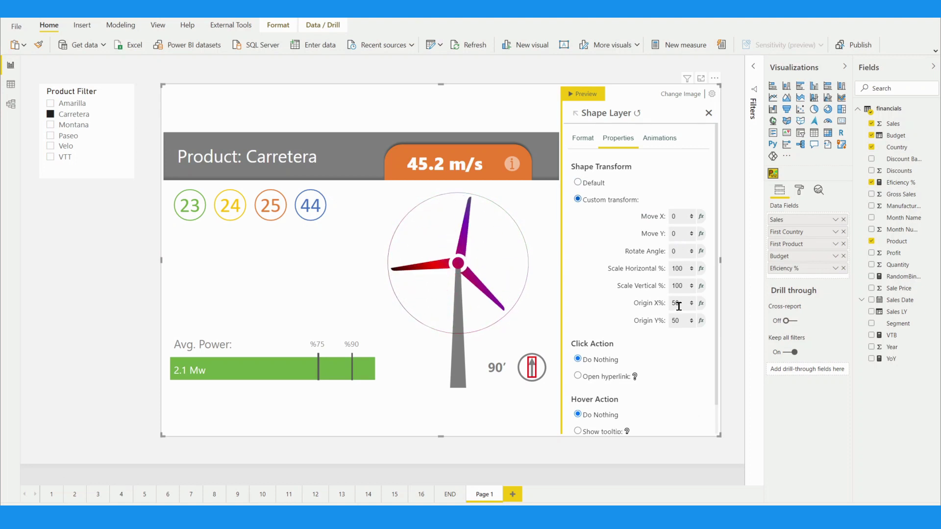
double_click(676, 250)
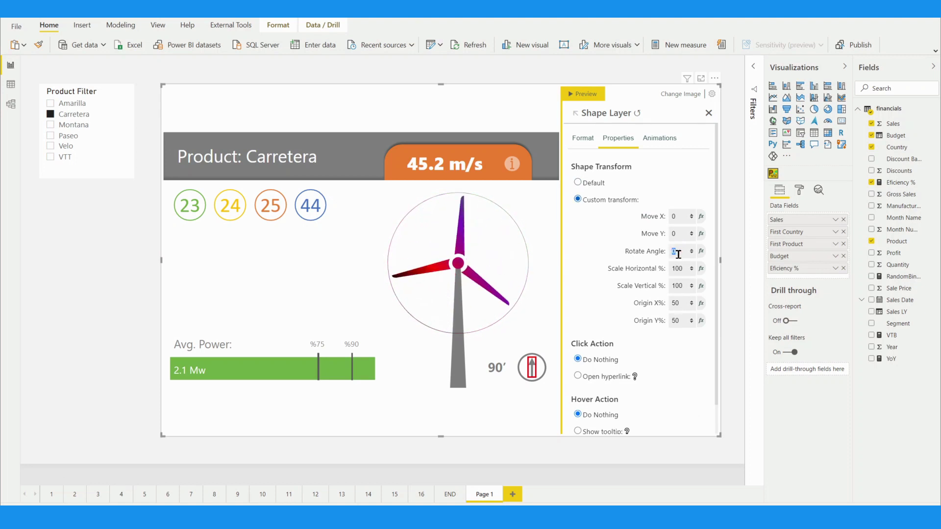
text(45)
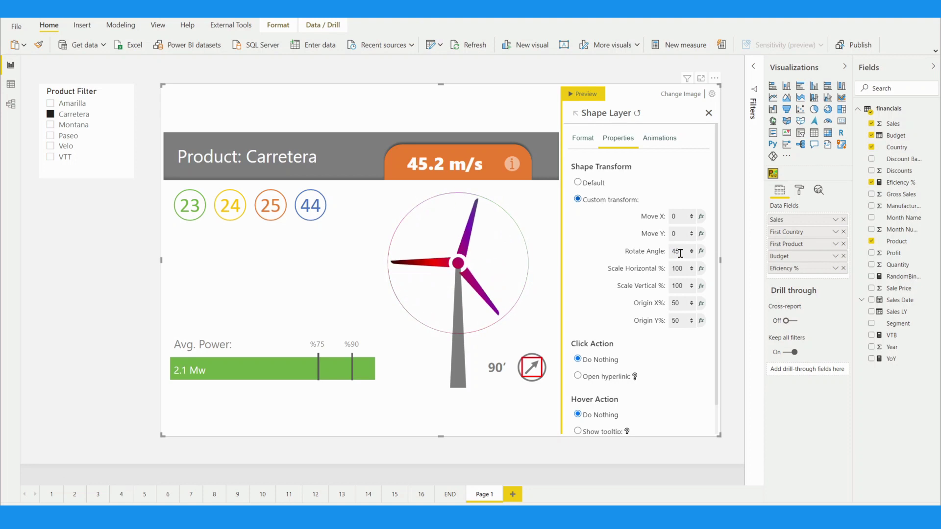
Link the arrow's rotate angle to the Eficiency % field with a dynamic formula
click(701, 252)
click(691, 223)
click(651, 313)
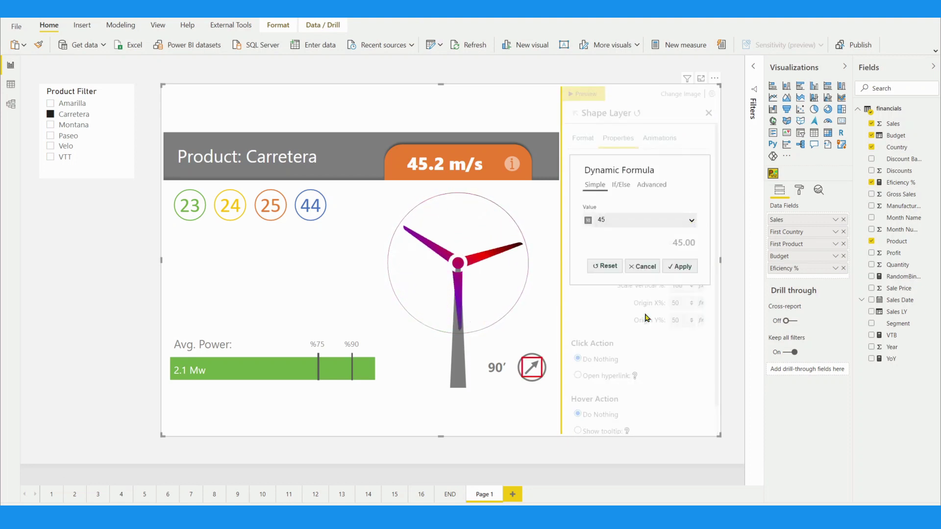
click(682, 267)
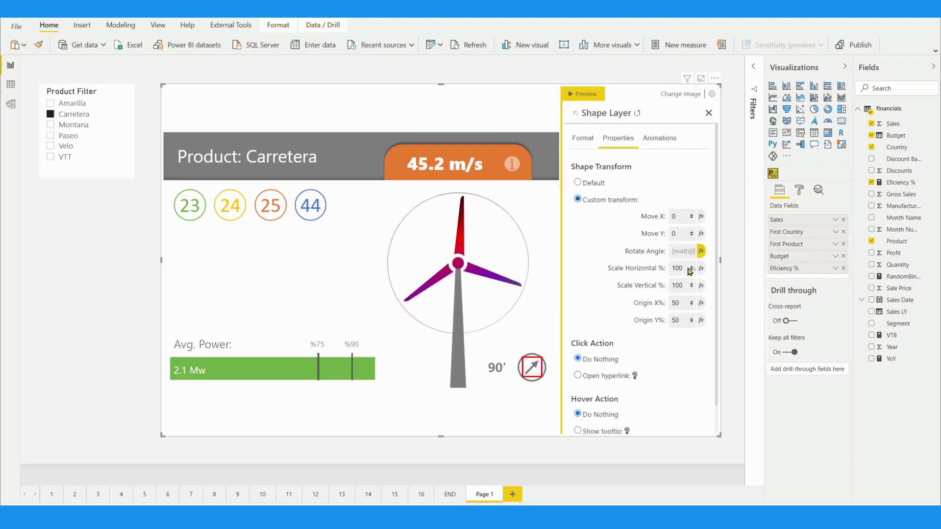
Replace the 90' text beside the arrow with a dynamic formula showing [Eficiency %] with 0 decimals and the suffix '
click(498, 370)
click(578, 199)
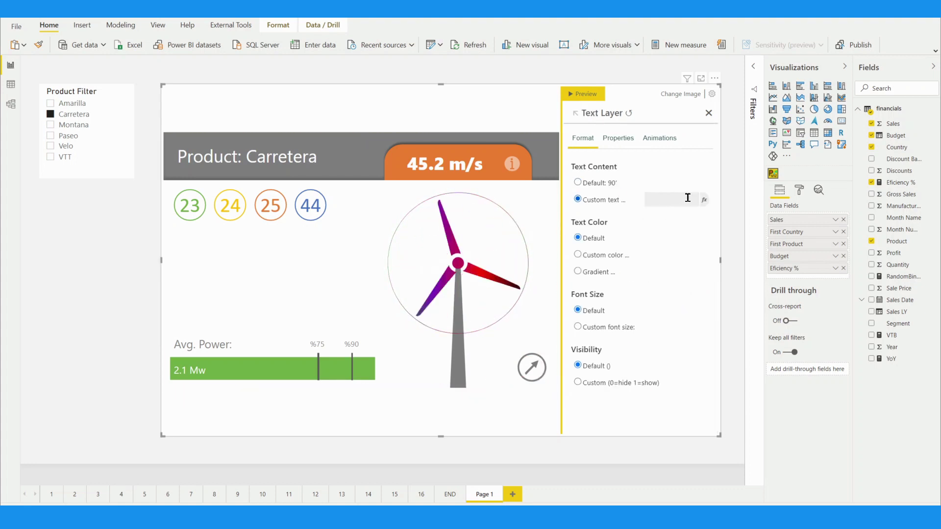
click(704, 200)
click(691, 220)
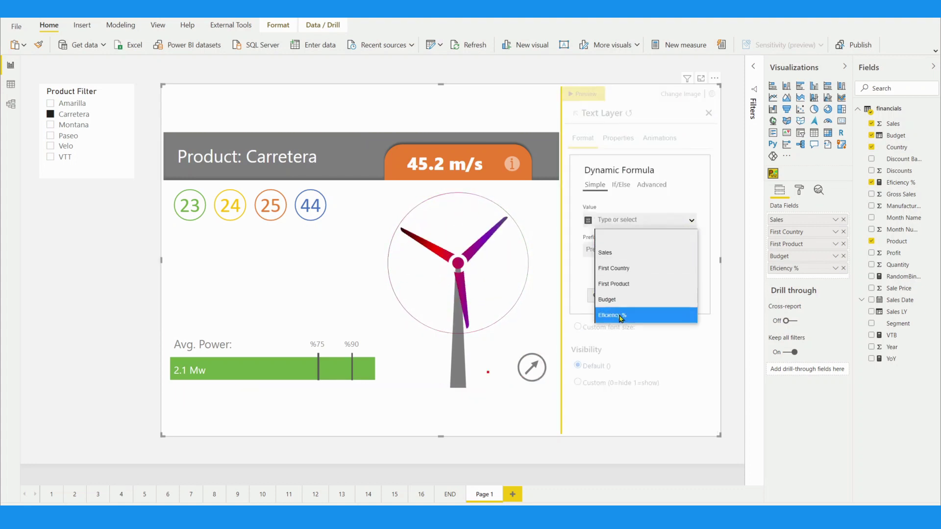
click(616, 315)
click(688, 250)
text(')
click(681, 223)
click(681, 222)
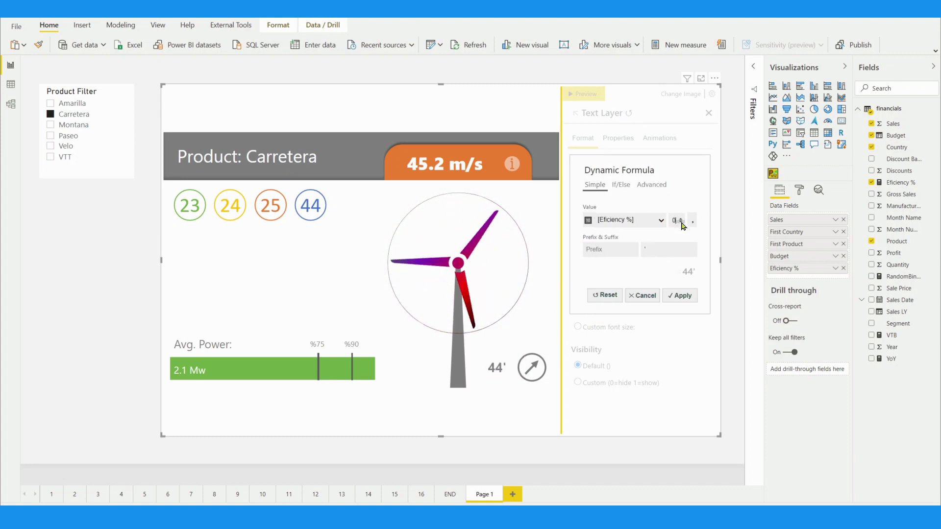
click(680, 296)
Try a Left > Right special shape fill of 55% on the green Avg. Power bar, and restore its default fill
click(254, 372)
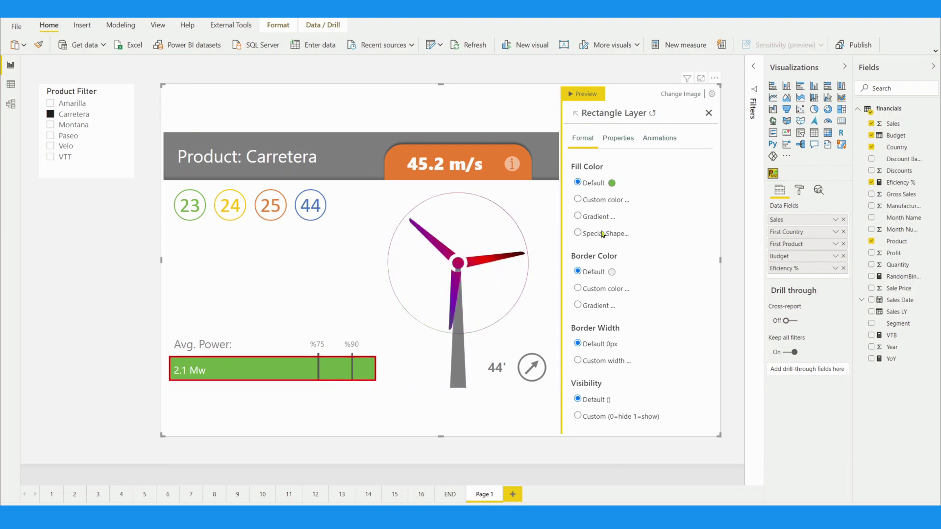
click(602, 232)
click(694, 255)
key(BackSpace)
key(BackSpace)
text(45)
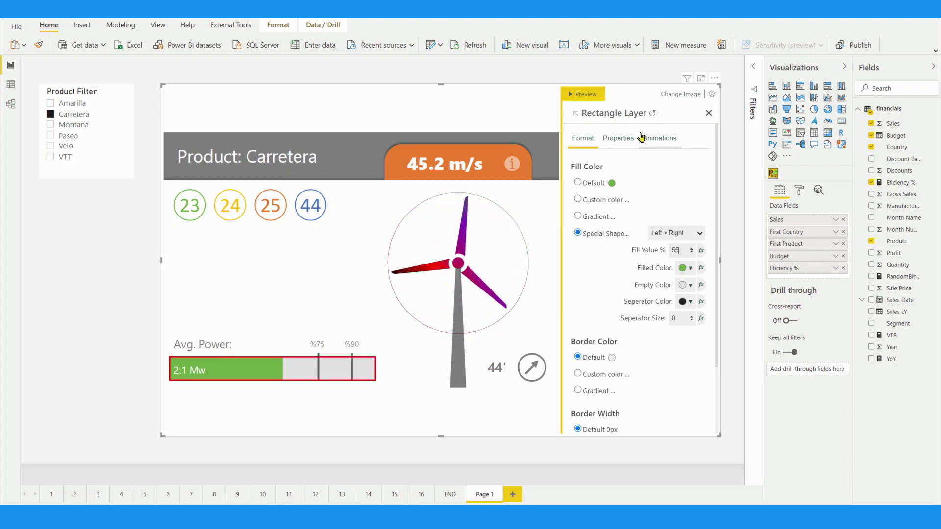
click(593, 185)
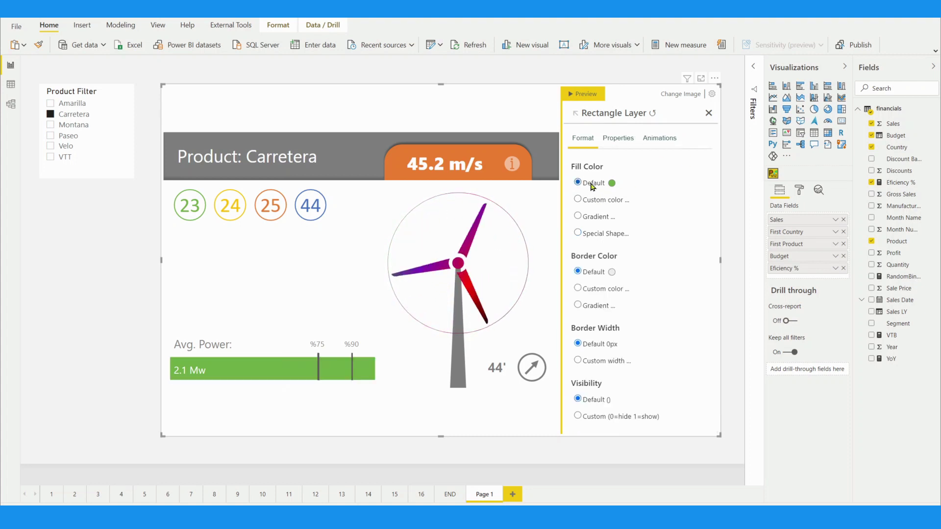
Animate the green bar with a custom transform whose Scale %X starts at 0, with X origin 0 and Ease-out timing
click(660, 138)
click(616, 255)
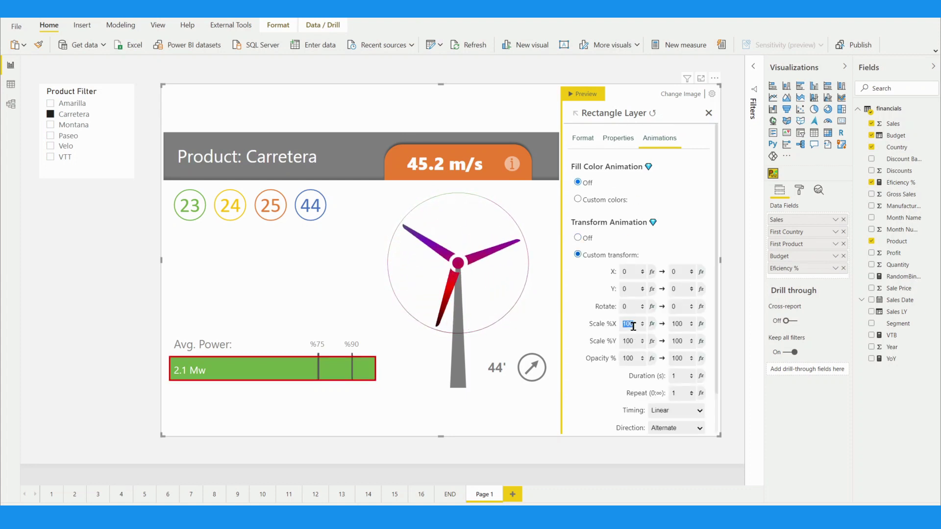
text(0)
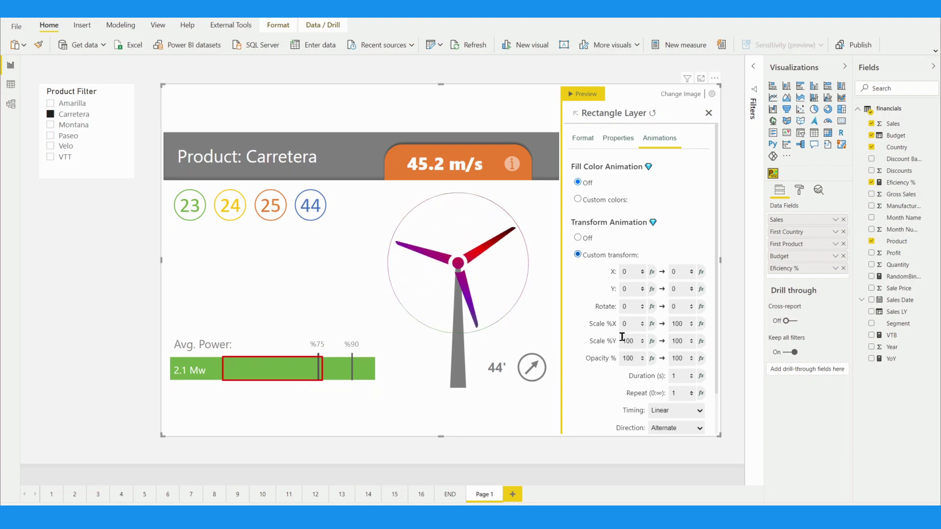
scroll(611, 399, down, 2)
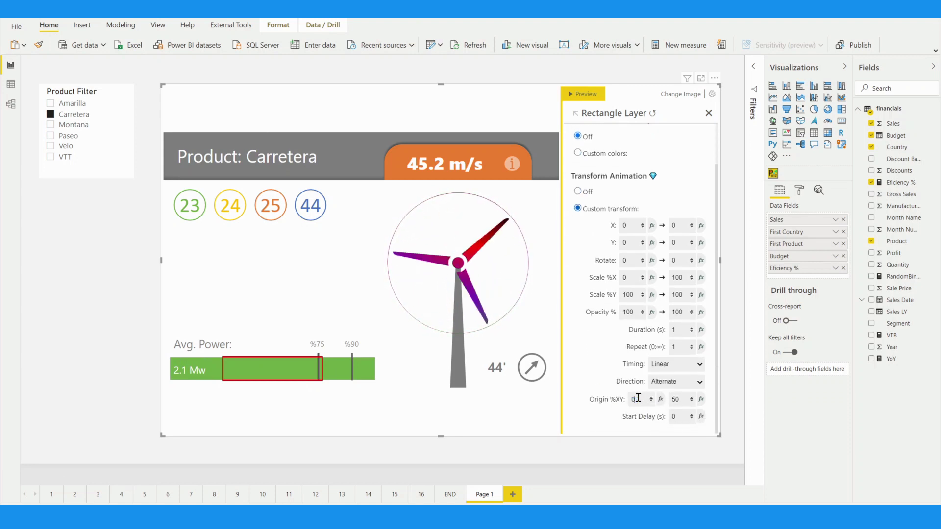
click(683, 381)
click(682, 365)
click(683, 365)
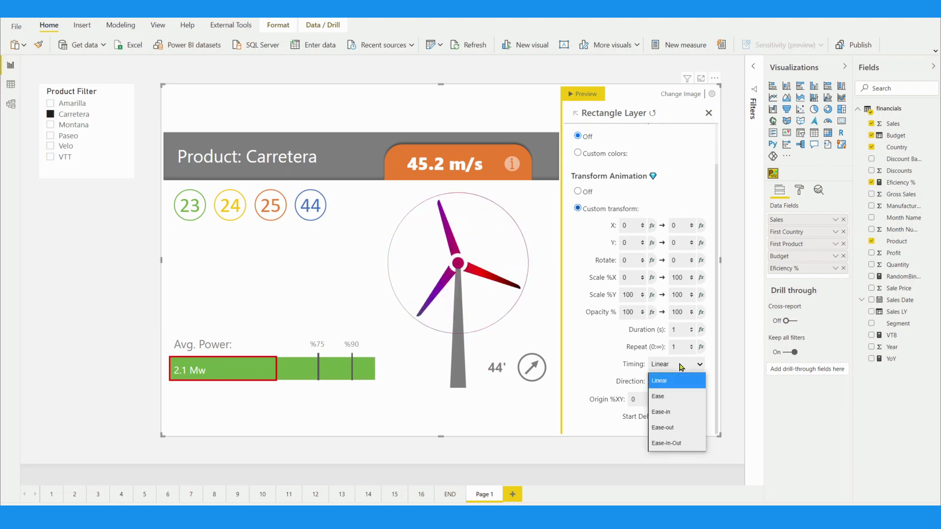
click(679, 428)
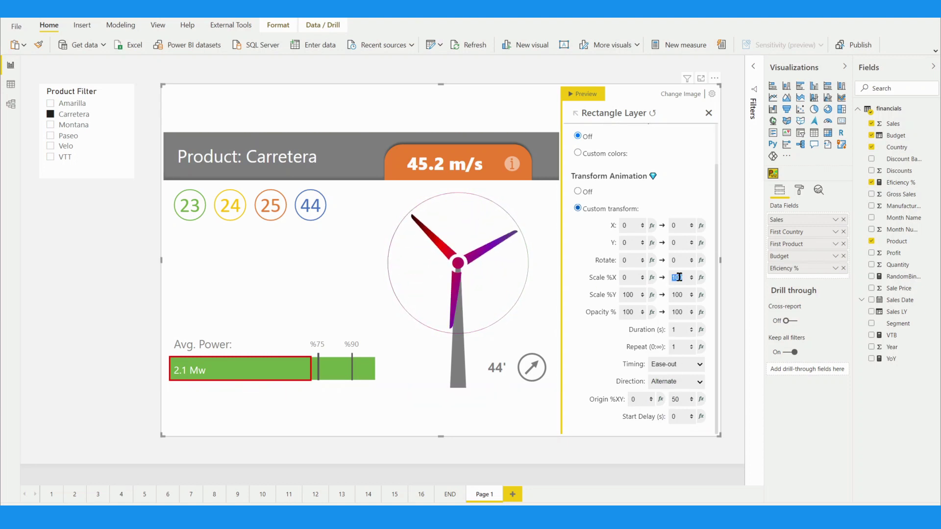
Link the end value of the green bar's Scale %X animation to [Eficiency %] with a dynamic formula
text(75)
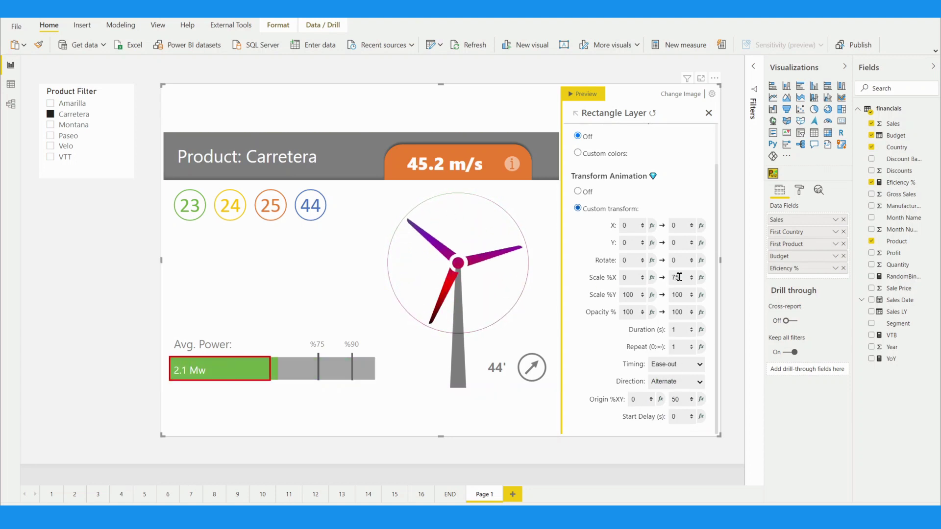
click(701, 278)
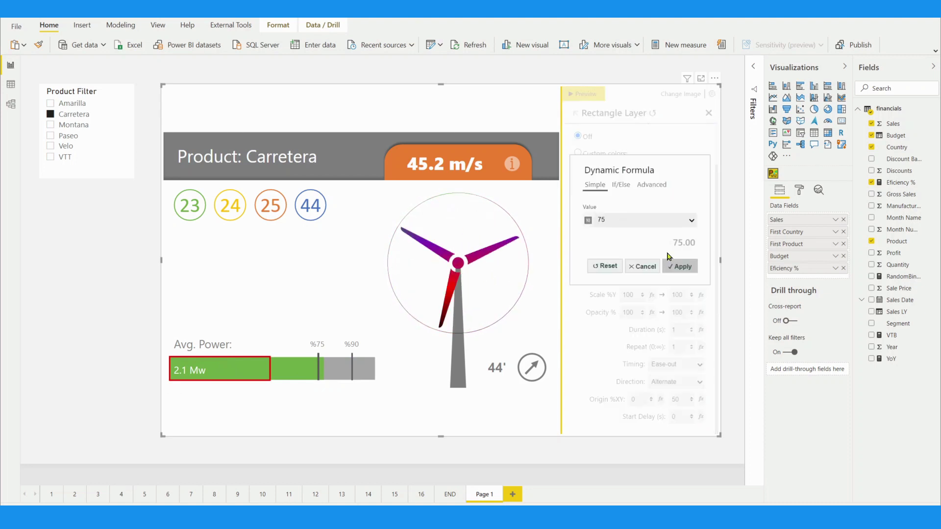
click(683, 220)
click(631, 315)
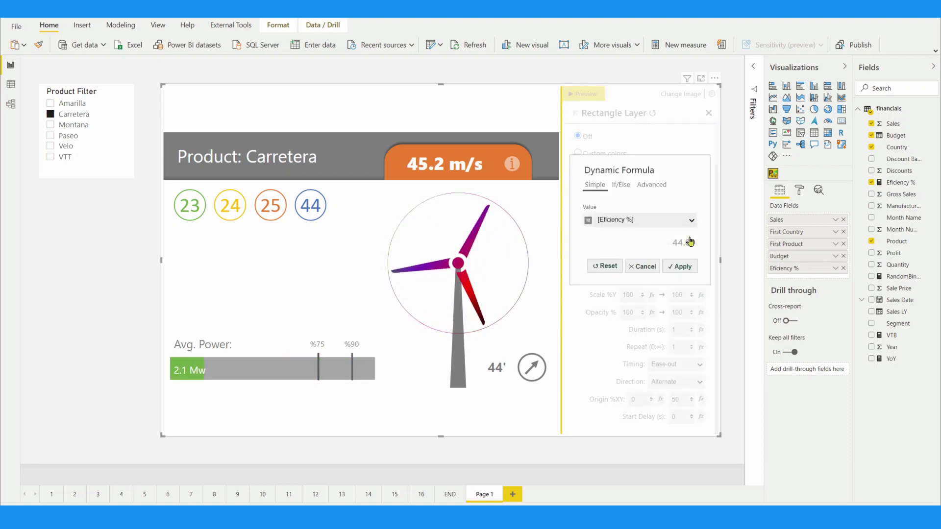
click(675, 268)
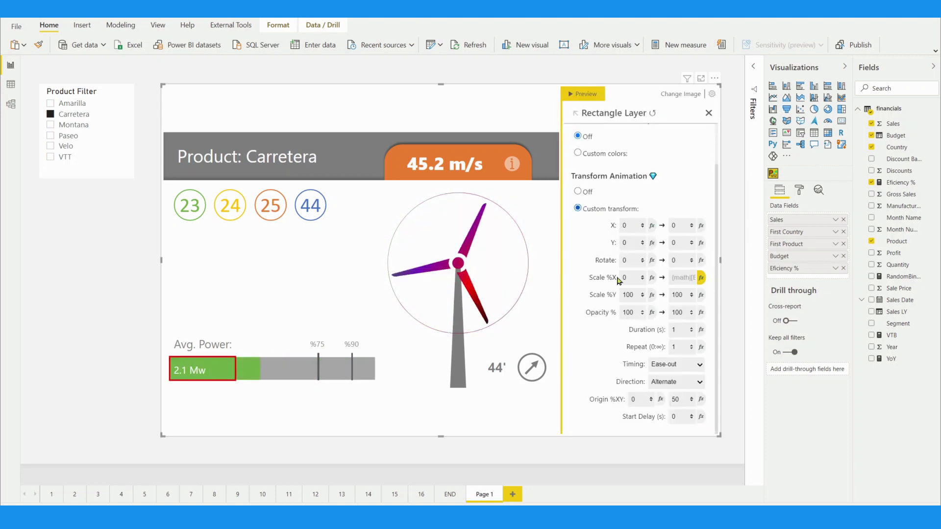
Replace the 2.1 Mw text on the green bar with a dynamic formula showing [Eficiency %] with 0 decimals and the prefix %
click(189, 370)
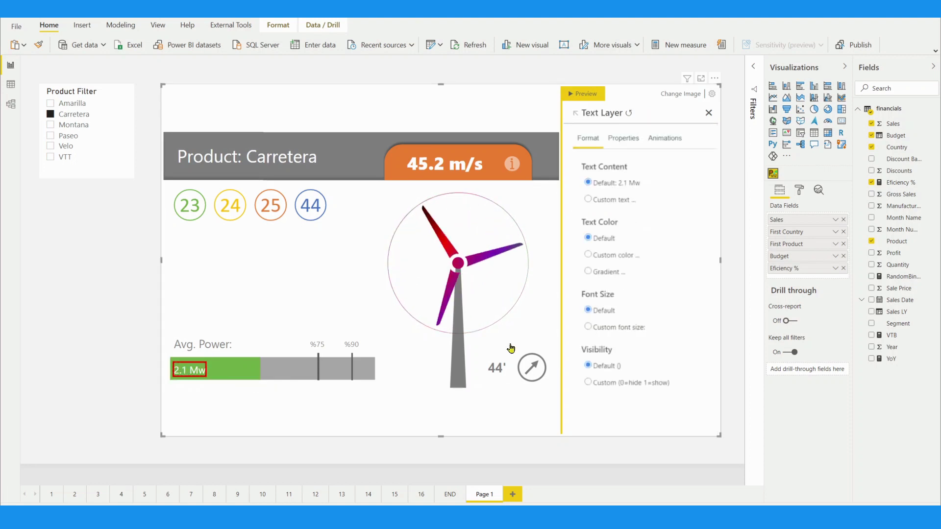
click(604, 200)
click(704, 201)
click(692, 223)
click(634, 315)
click(682, 223)
click(682, 223)
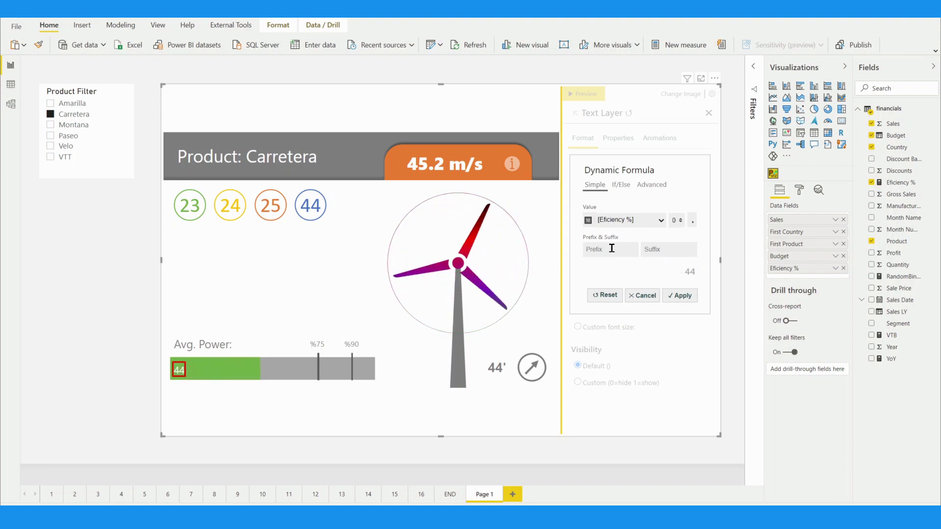
click(612, 248)
text(%)
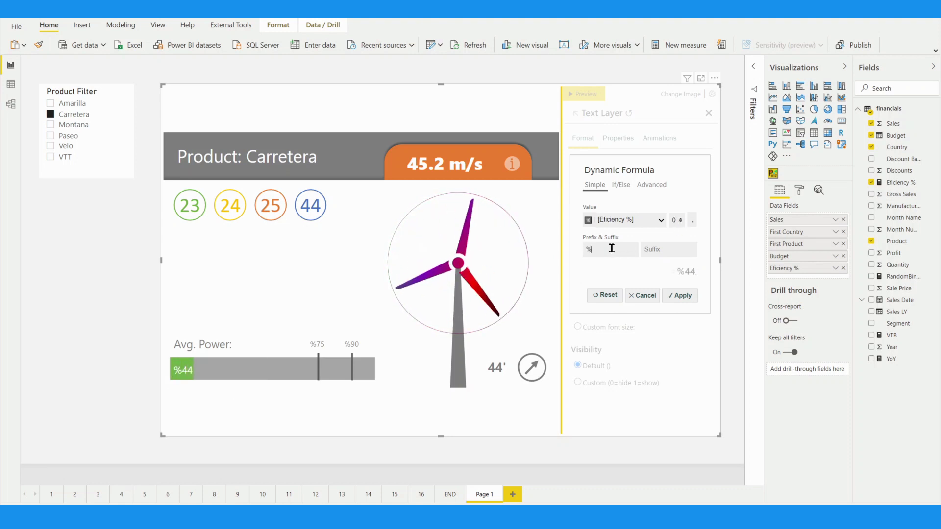
click(683, 296)
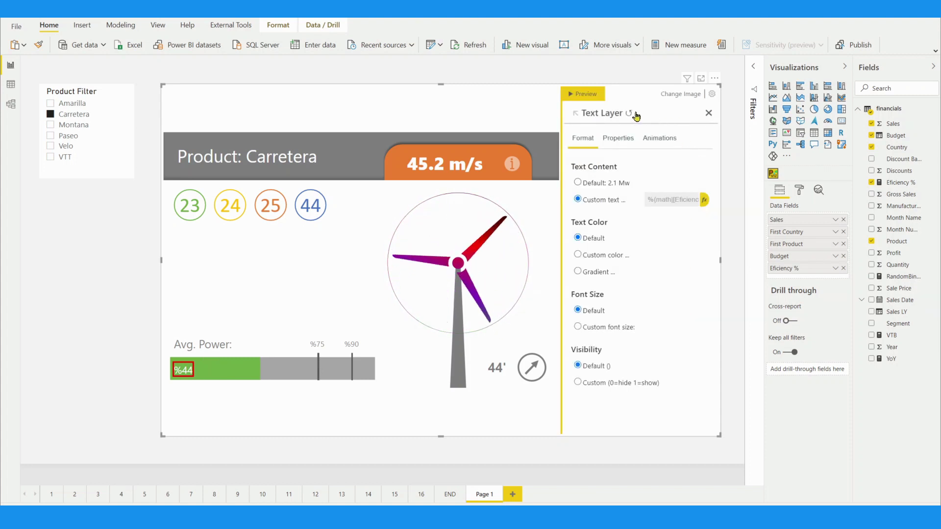
Preview the infographic and test it by filtering the product to Paseo, Montana, Velo and back to Montana
click(592, 98)
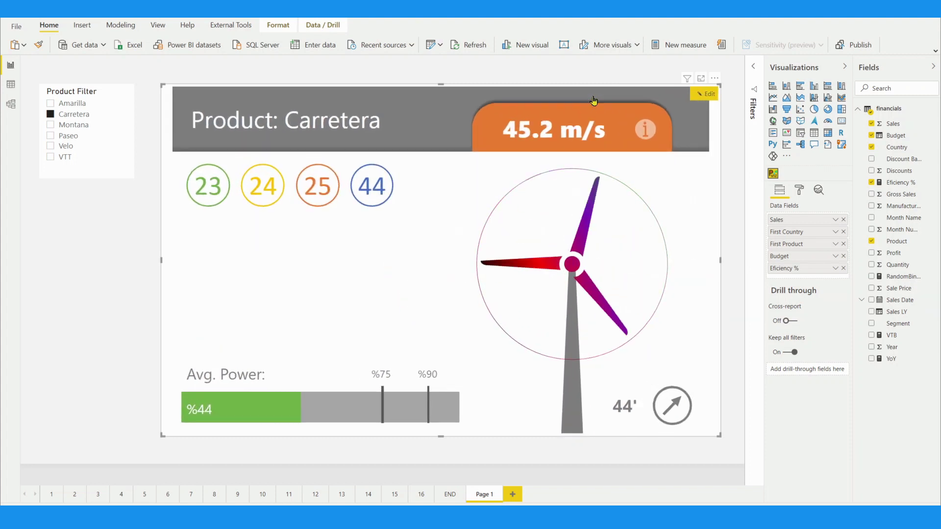
click(66, 137)
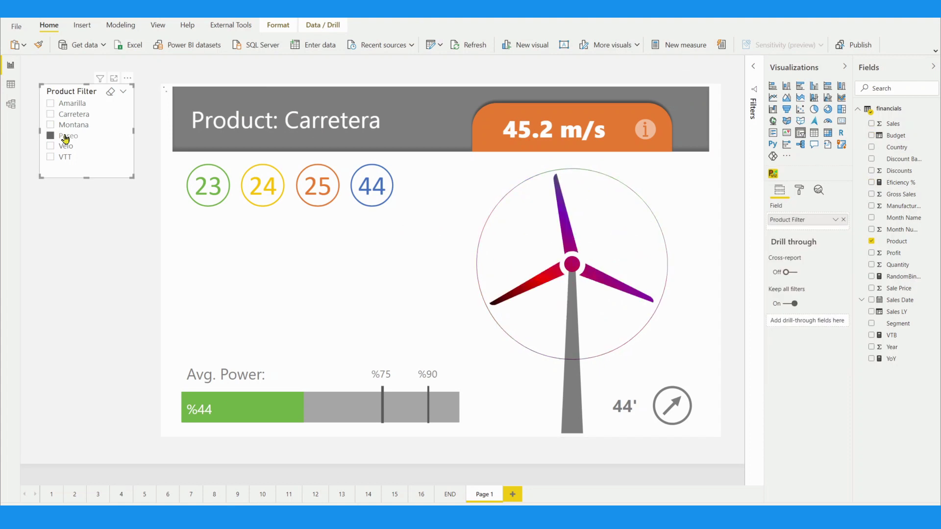
click(67, 126)
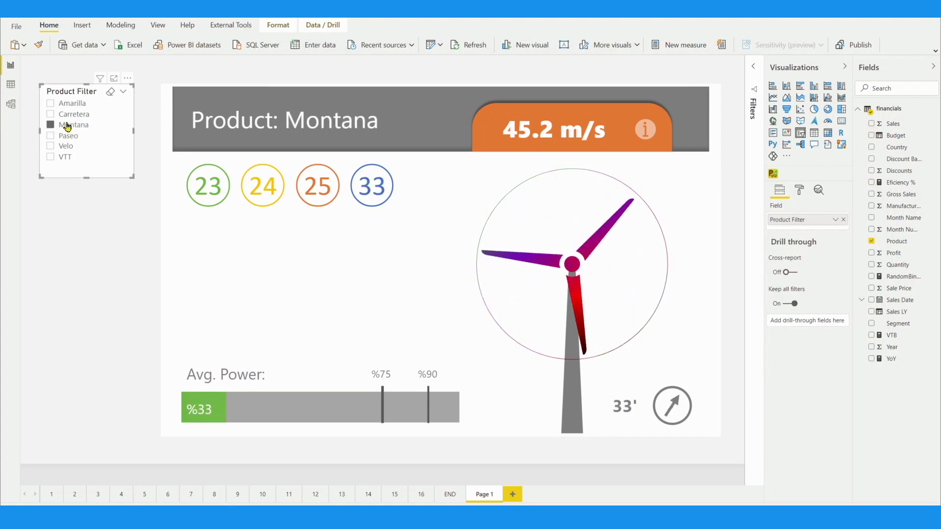
click(64, 146)
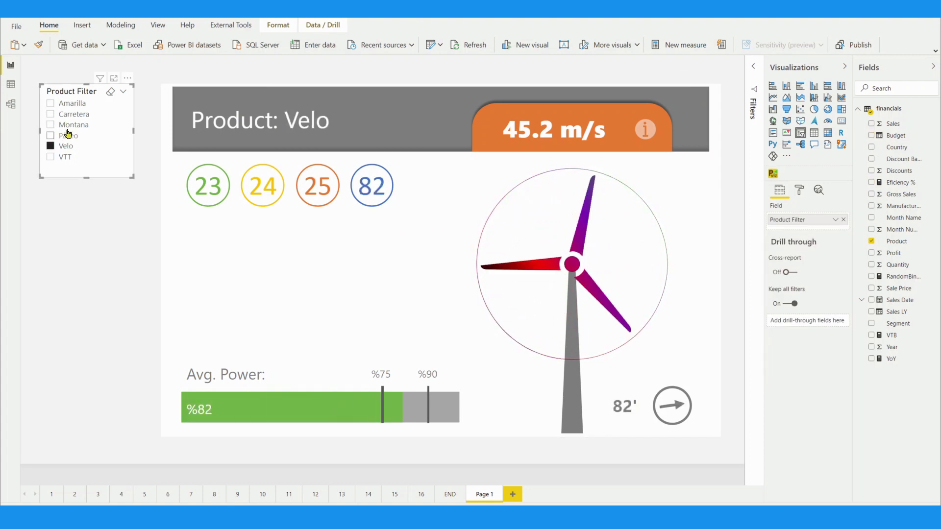
click(67, 125)
Give the info icon beside 45.2 m/s a hover action that shows the tooltip "Tooltip here"
click(705, 94)
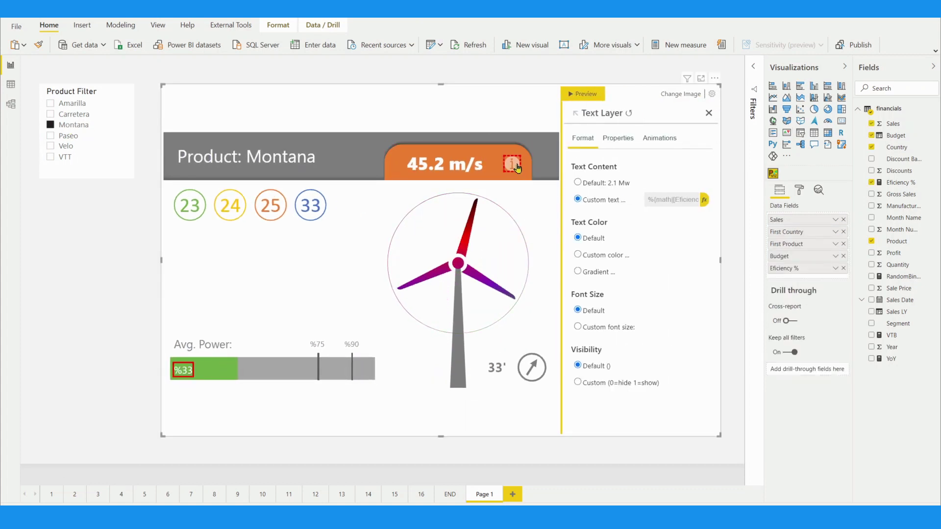
click(517, 168)
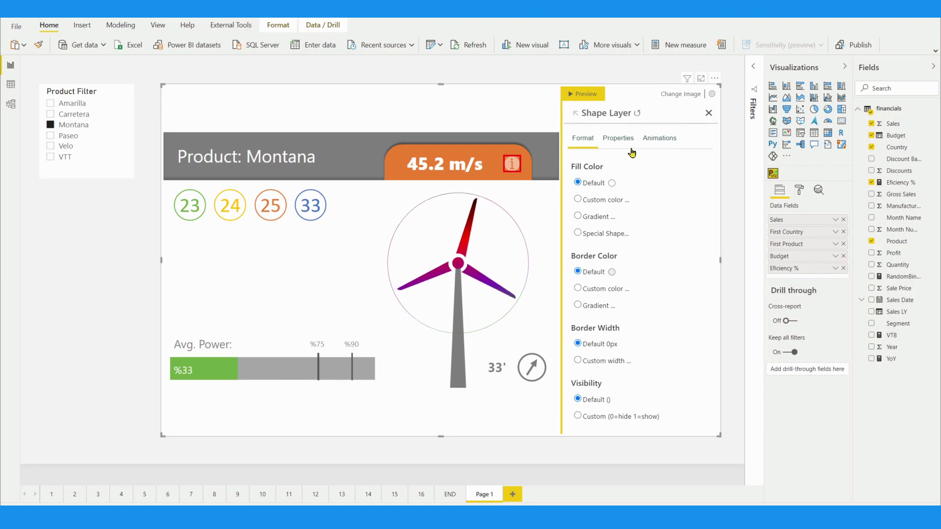
click(619, 139)
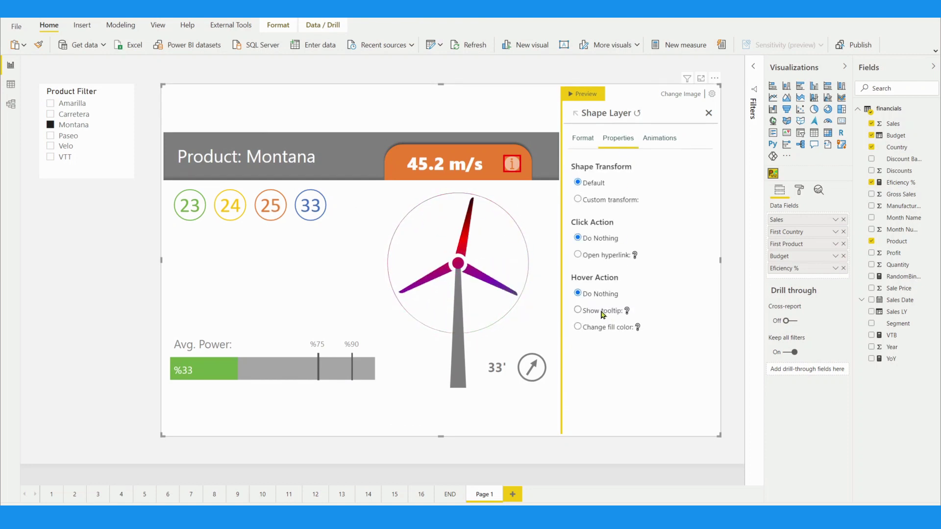
click(636, 327)
click(579, 310)
text(T)
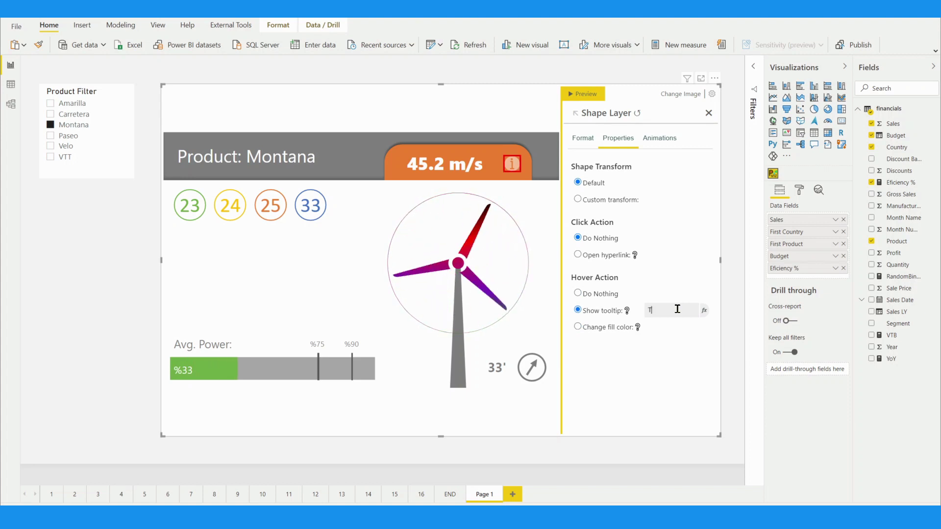
text(ooltipg)
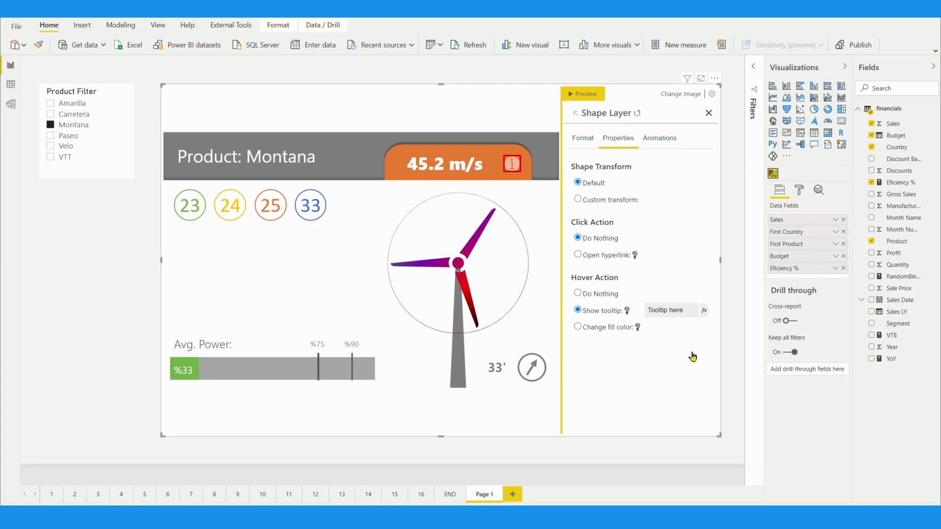
Preview the infographic and check the hover tooltip on the info icon
click(583, 95)
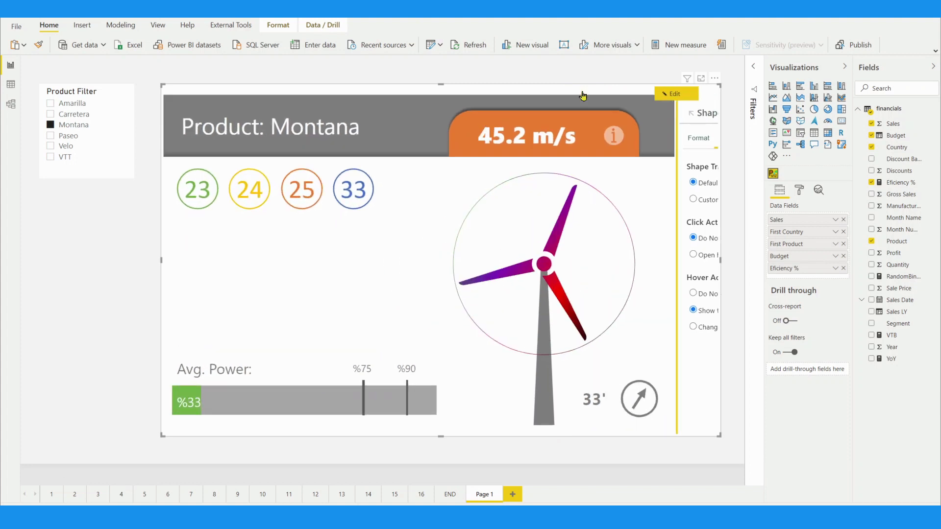
mouse_move(651, 130)
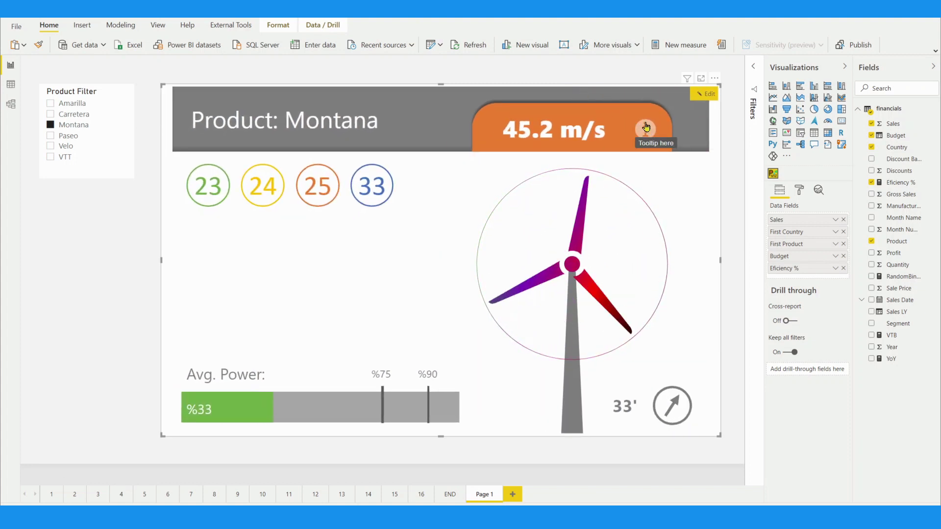
click(706, 95)
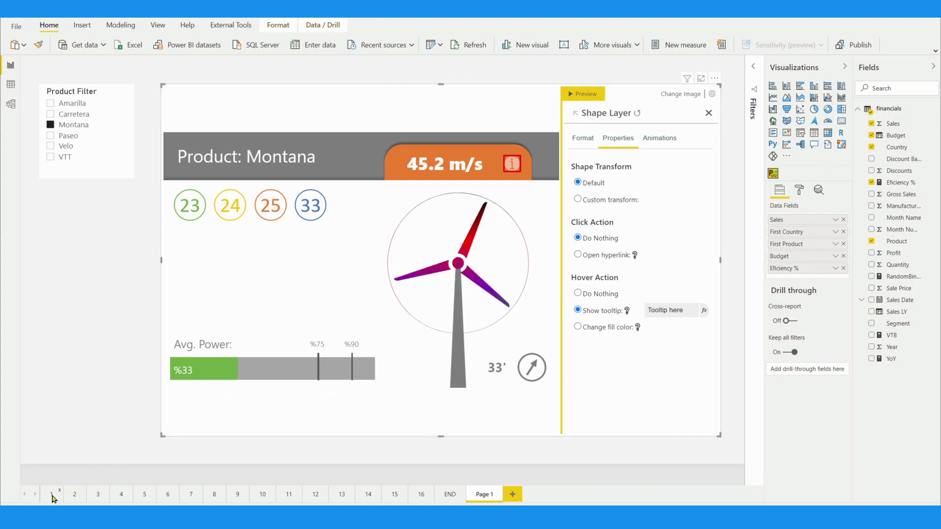
click(596, 93)
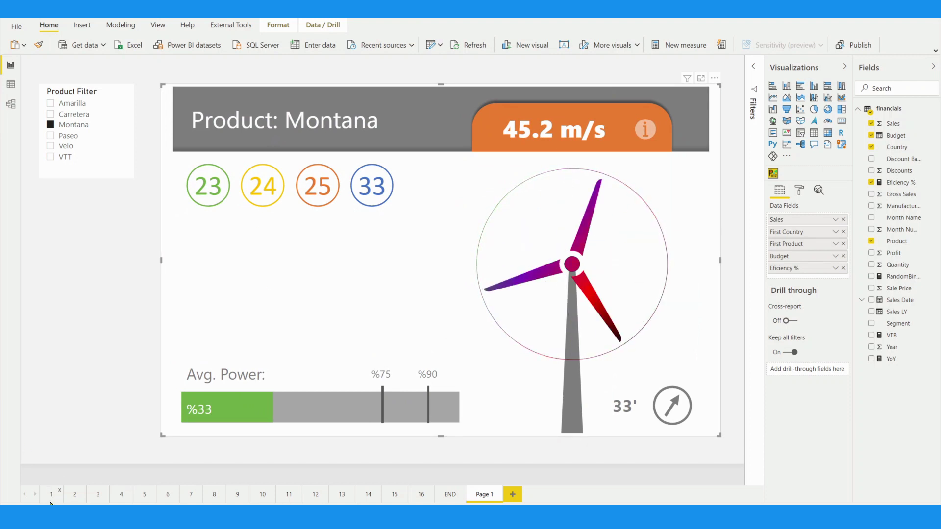
Review the sample infographics on pages 1 to 6, filtering page 6 to the product Amarilla
click(51, 495)
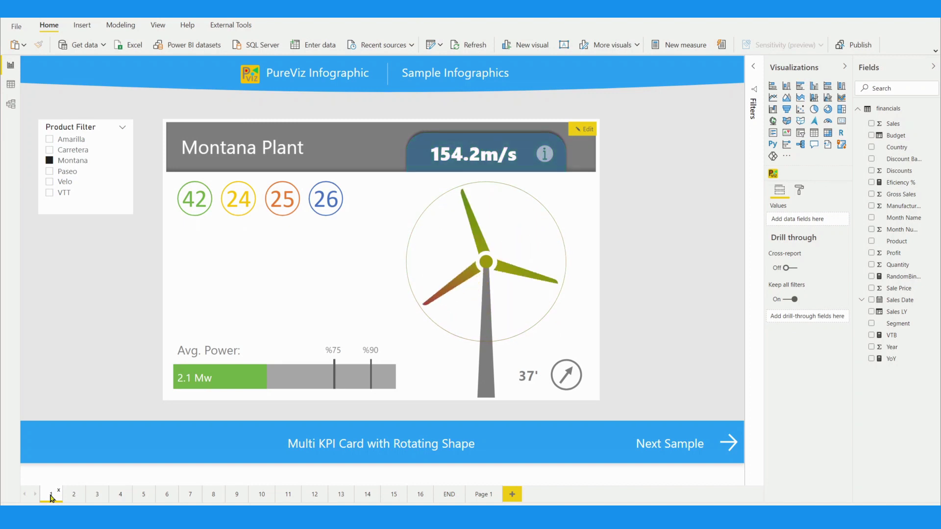
click(72, 495)
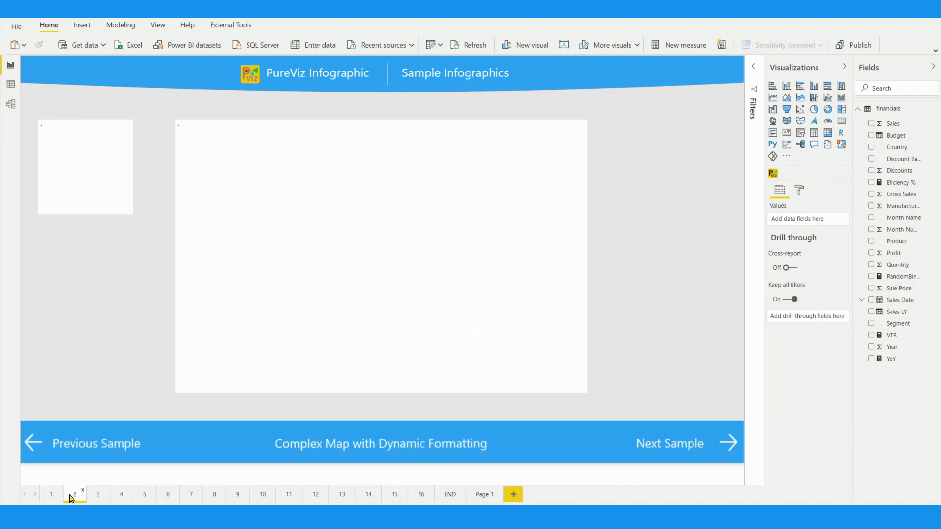
click(96, 497)
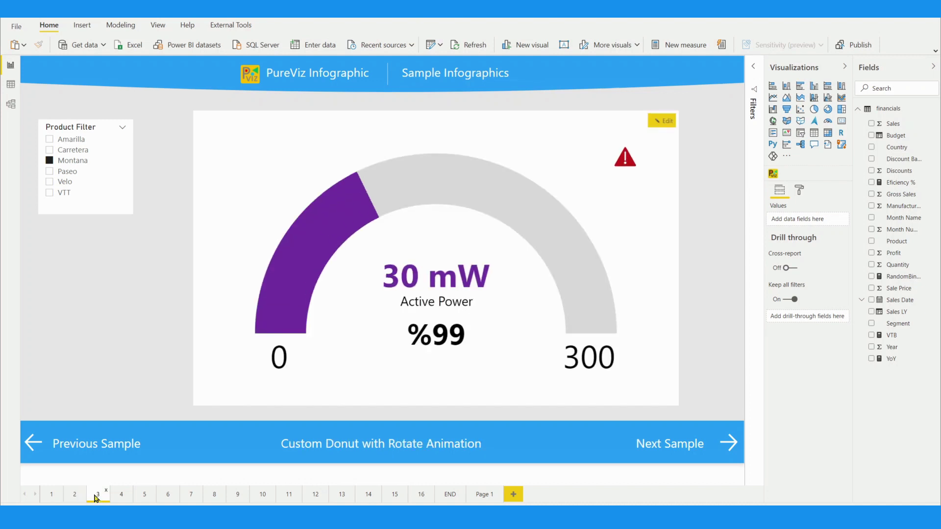
click(120, 497)
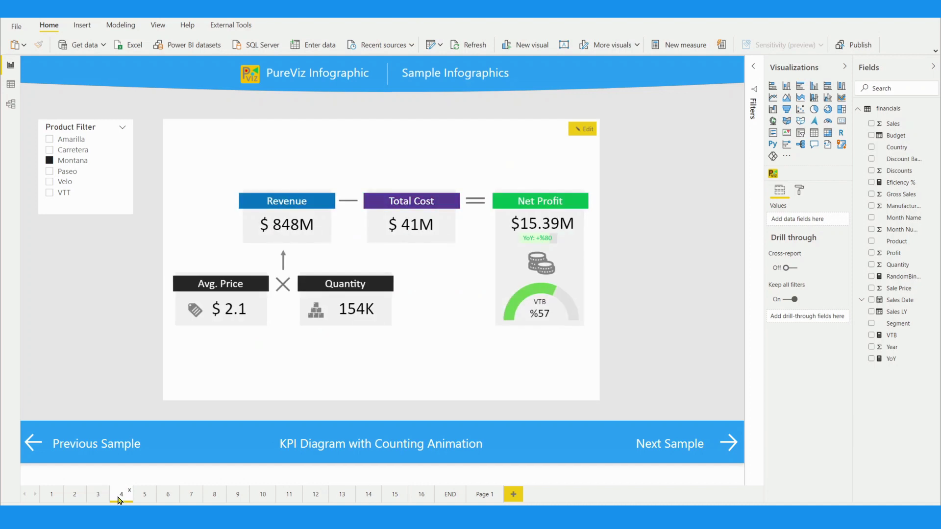
click(143, 496)
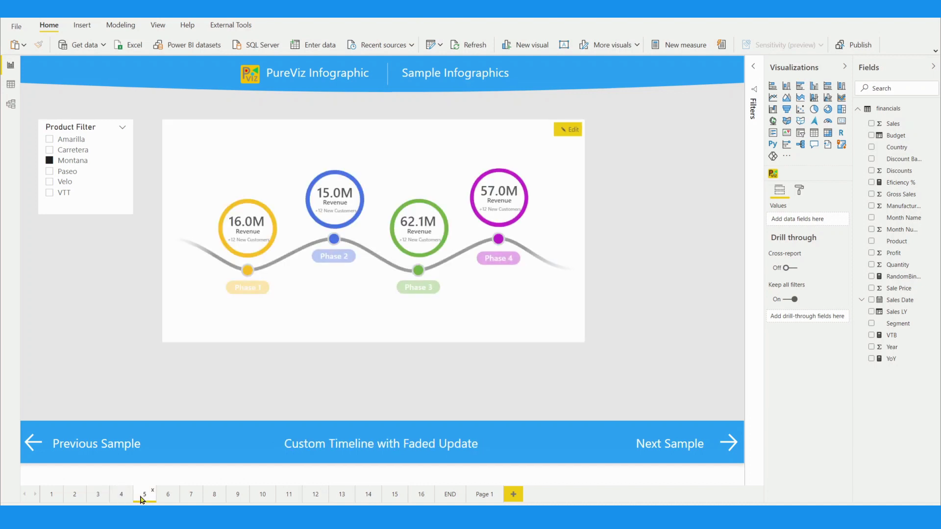
click(167, 496)
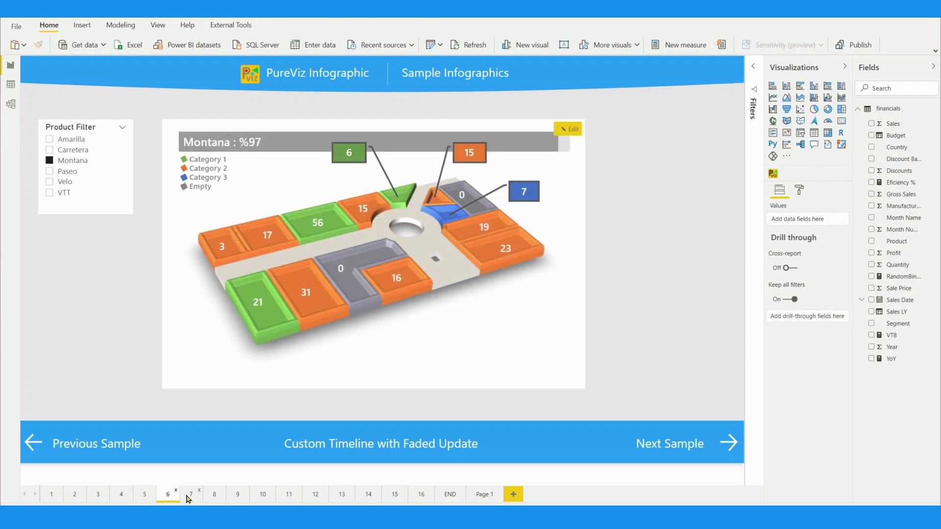
click(59, 171)
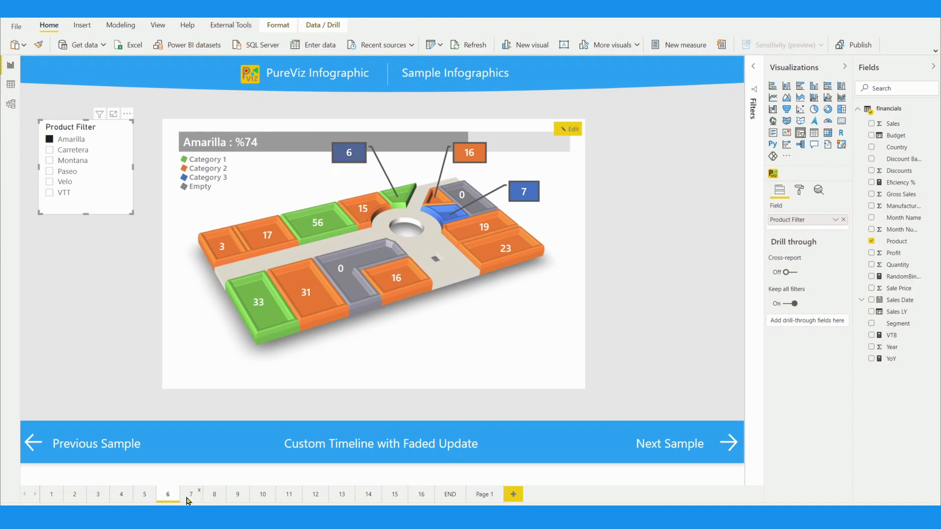
Review the remaining sample infographics on pages 7 to 16
click(188, 496)
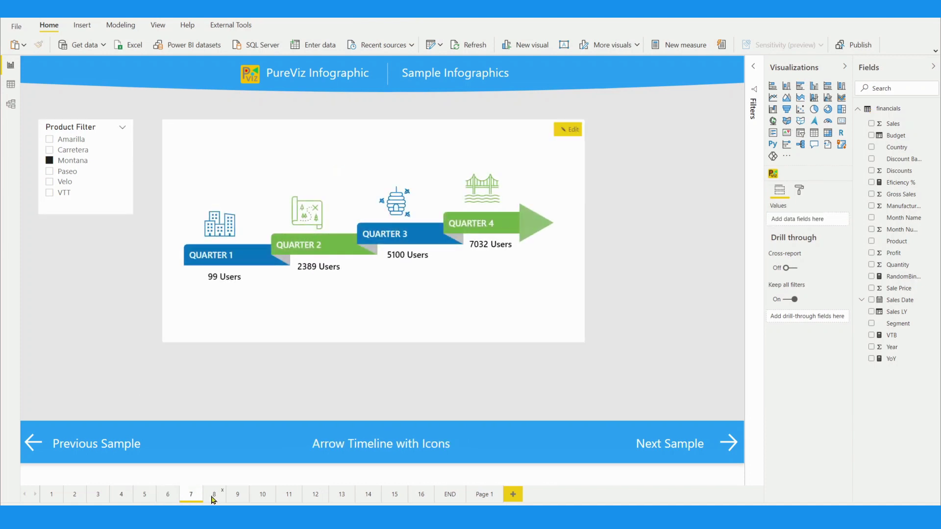
click(212, 497)
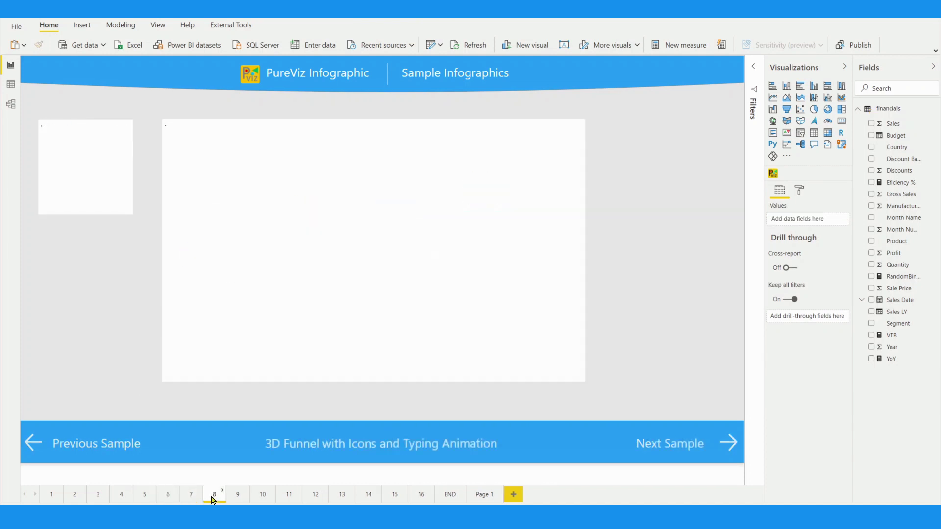
click(236, 496)
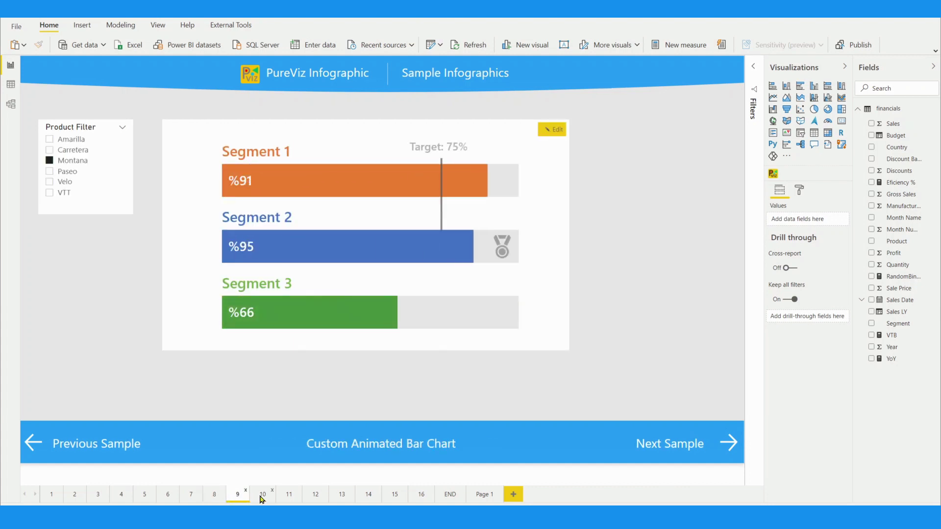
click(261, 496)
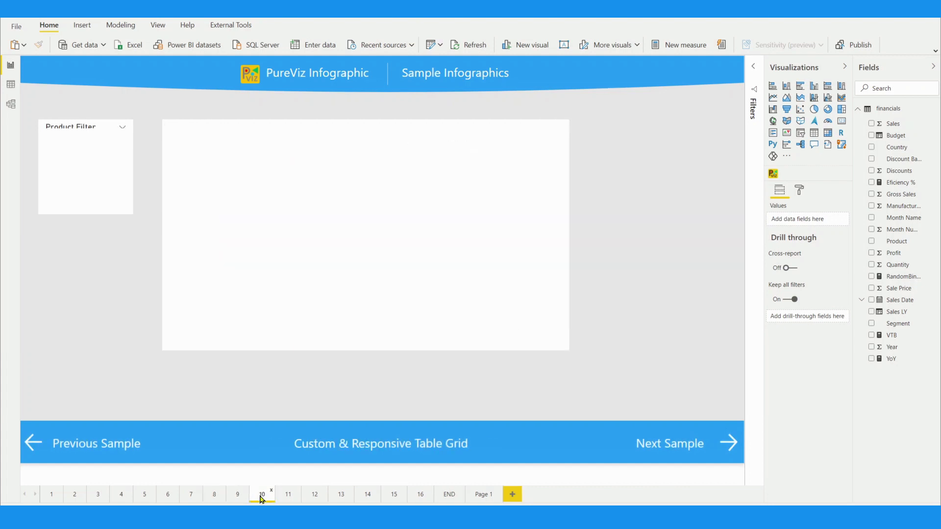
click(286, 498)
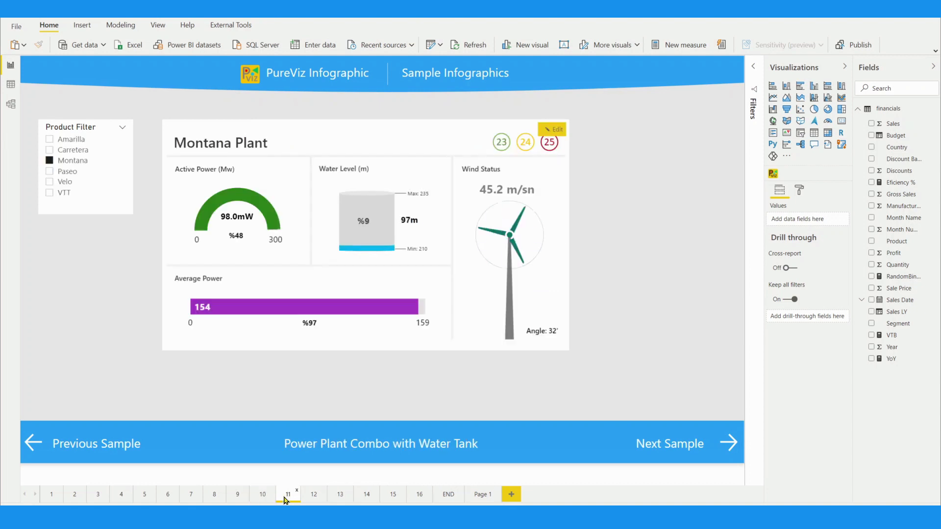
click(310, 497)
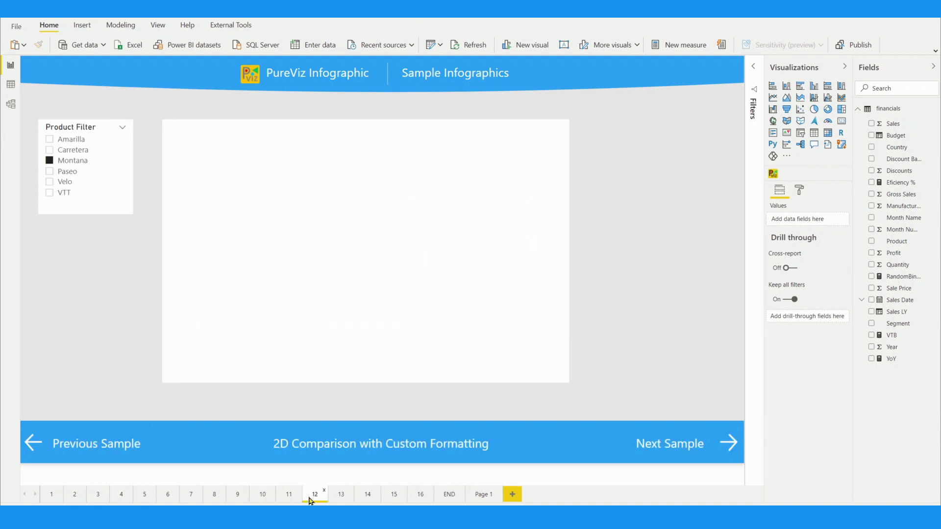
click(338, 499)
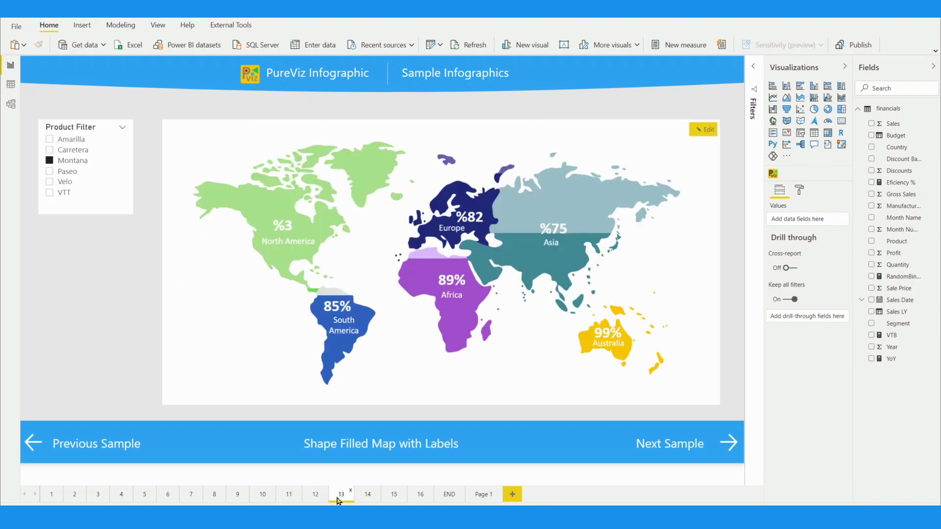
click(365, 498)
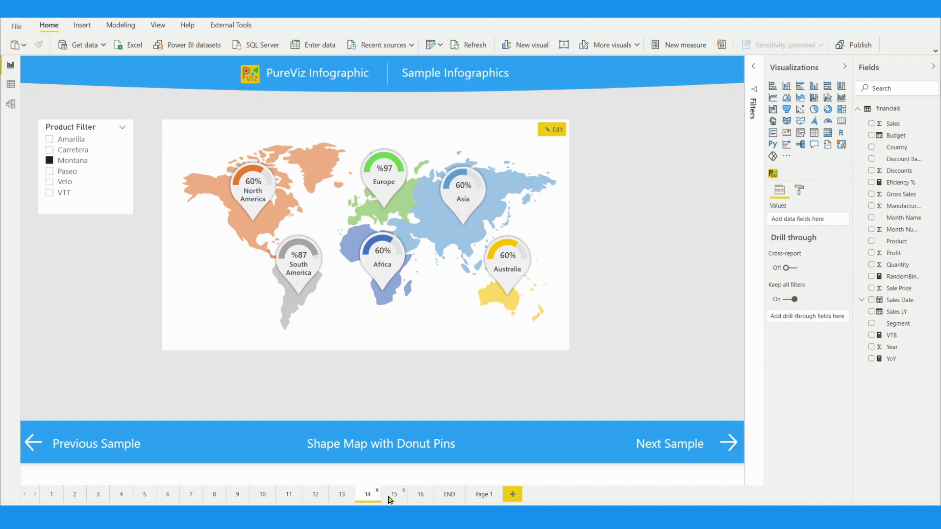
click(391, 498)
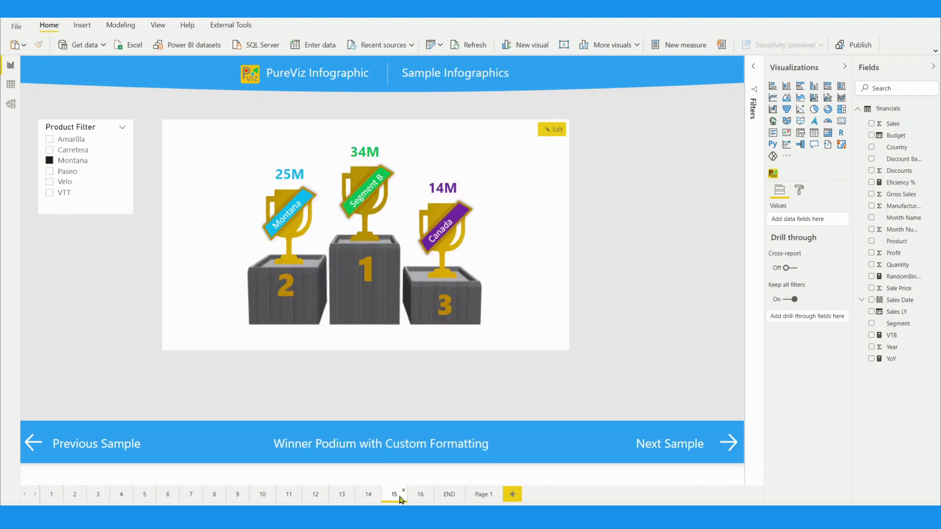
click(418, 500)
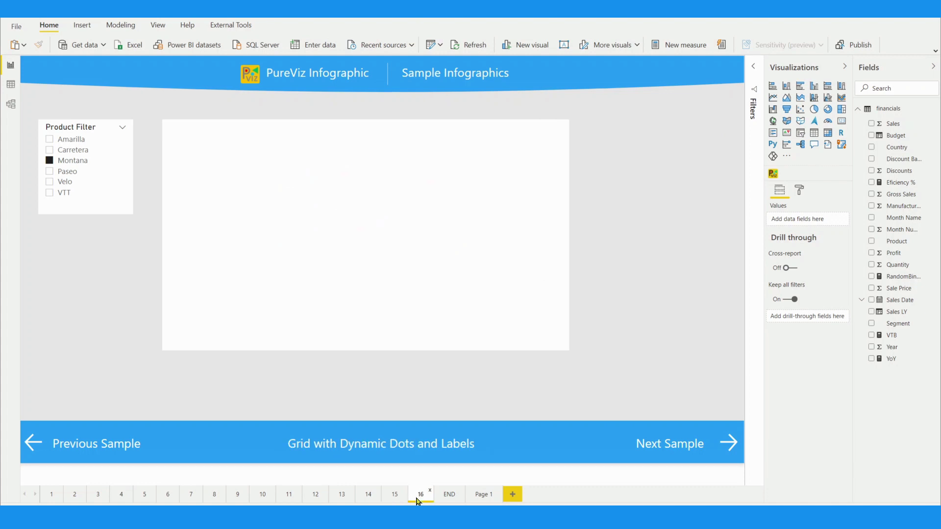